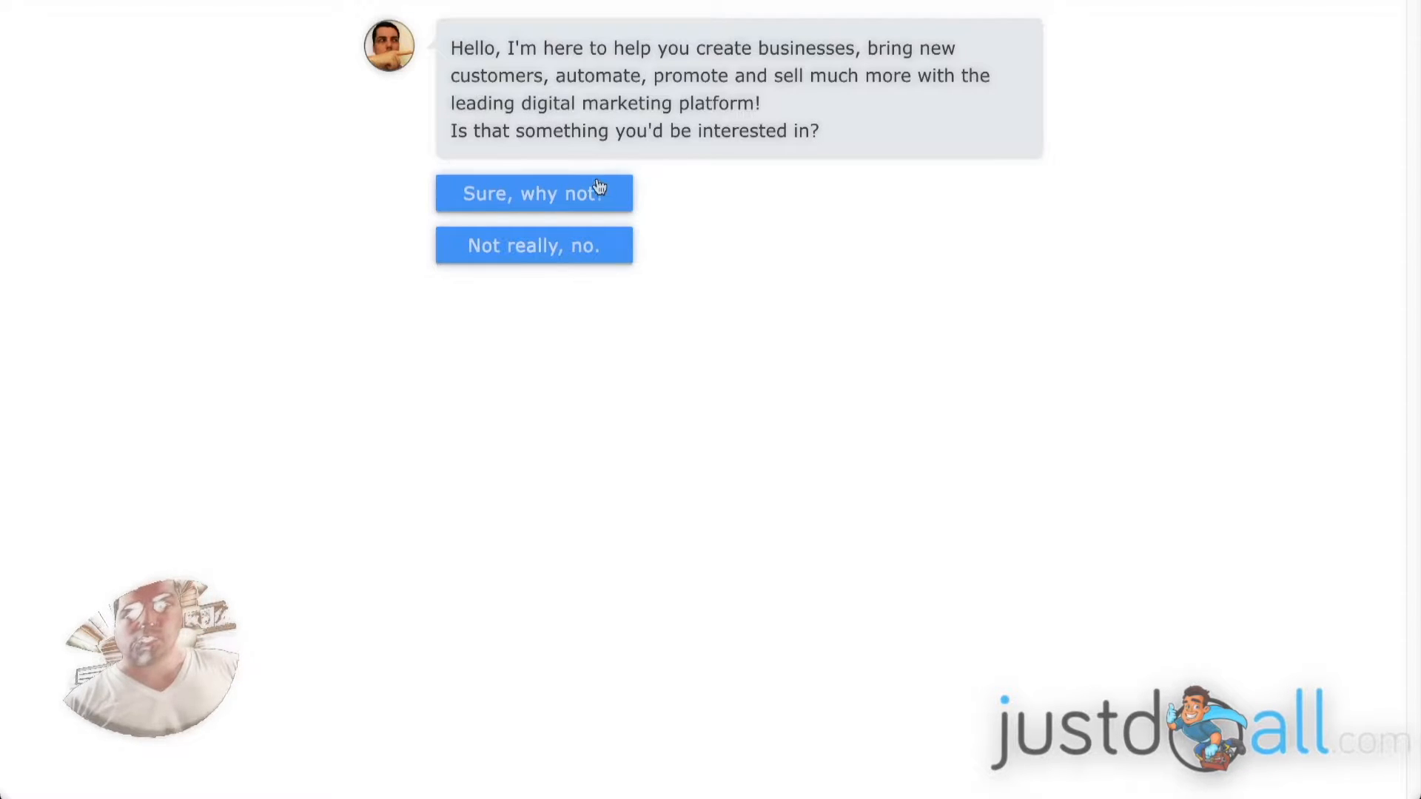
Answer the chatbot's opening question with "Sure, why not?" and submit a test first name.
click(558, 193)
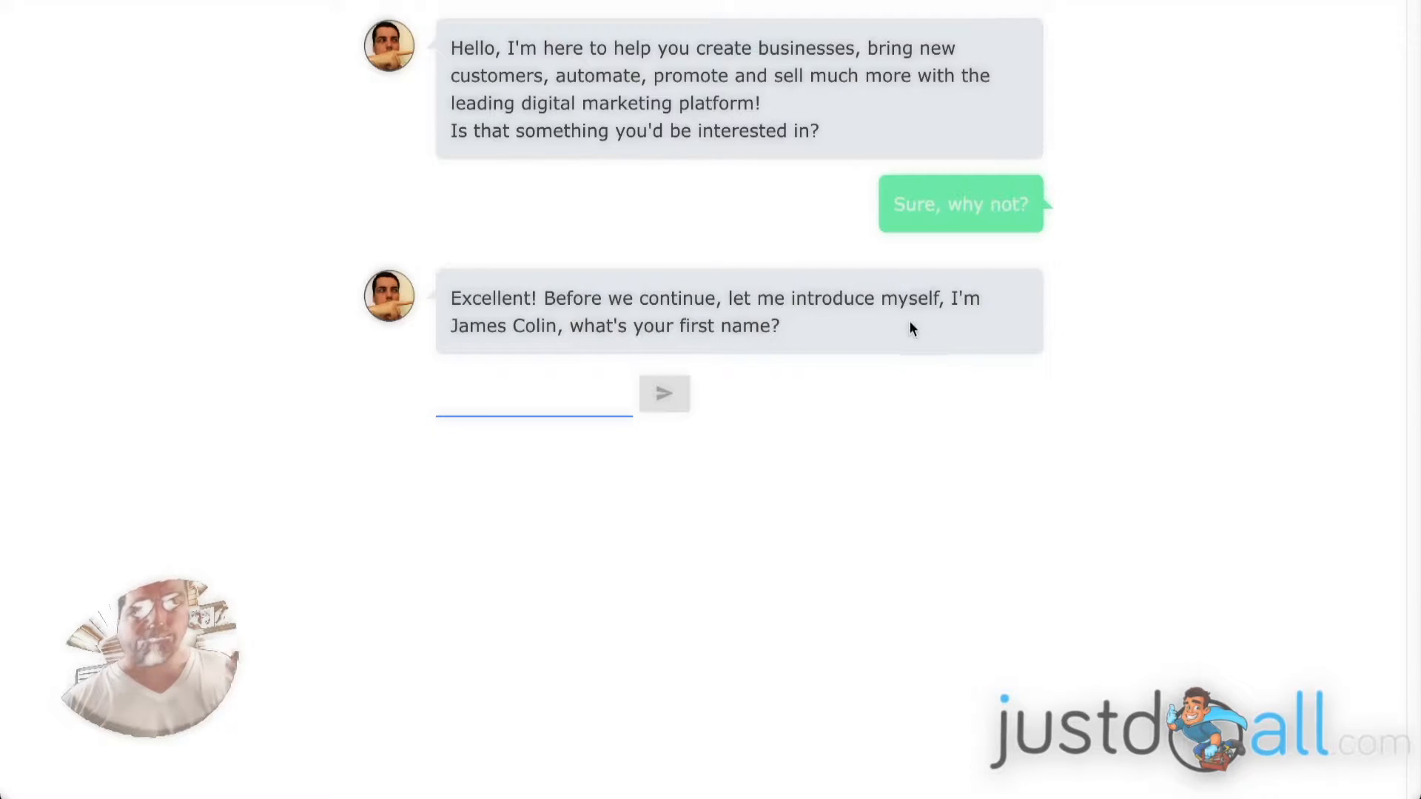
click(544, 396)
text(john)
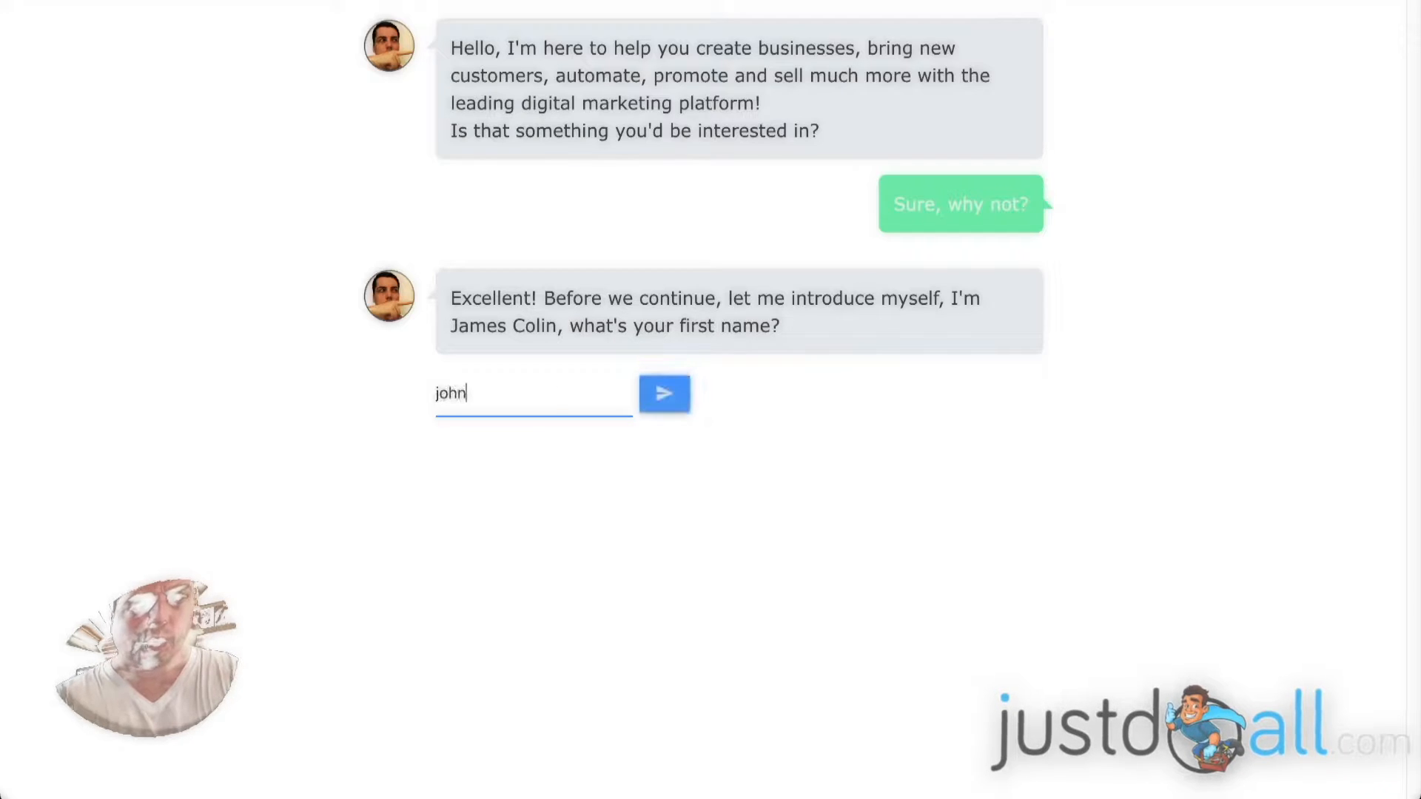
text(test)
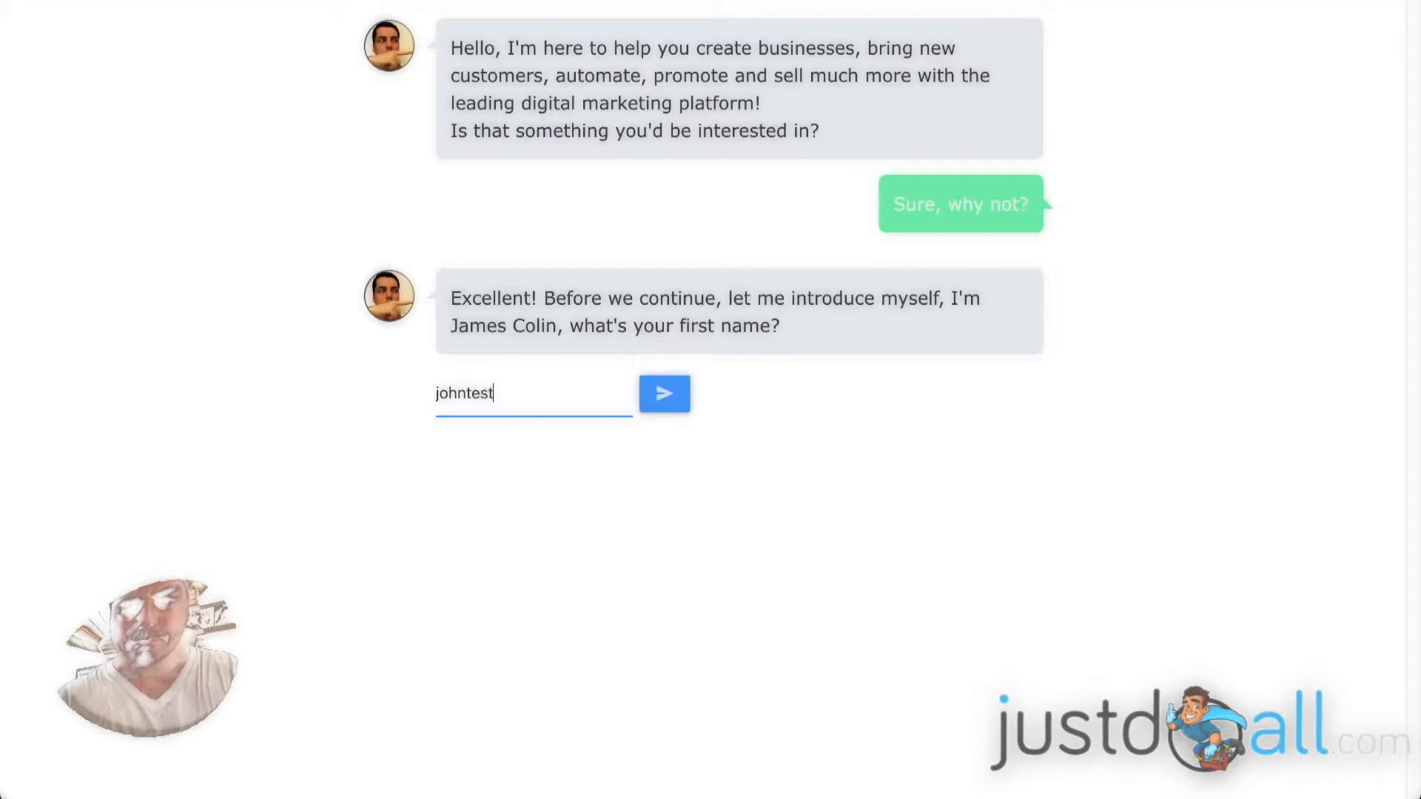
click(666, 393)
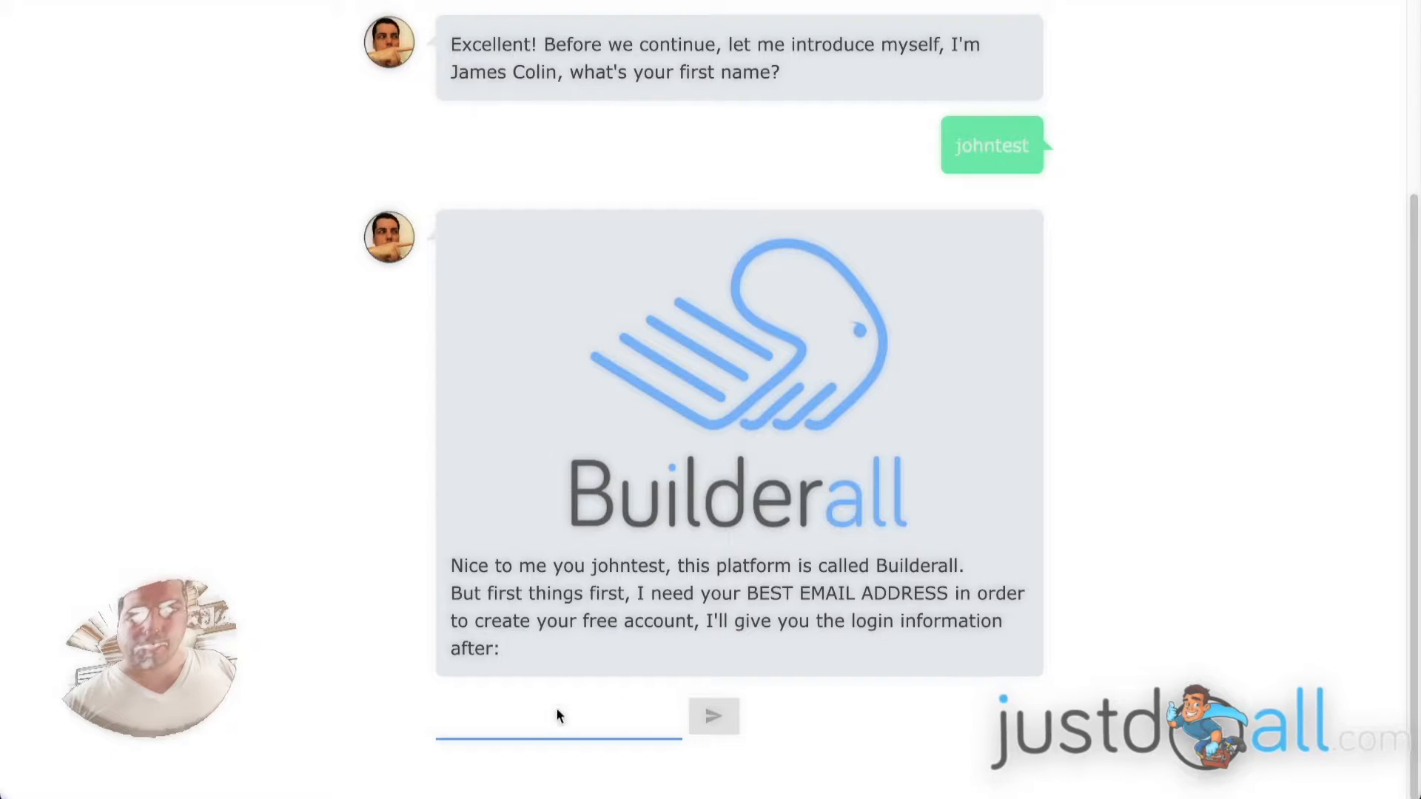
Submit an e-mail address to the chatbot to create the free Builderall account, and review the conversation from its beginning.
key(ctrl+v)
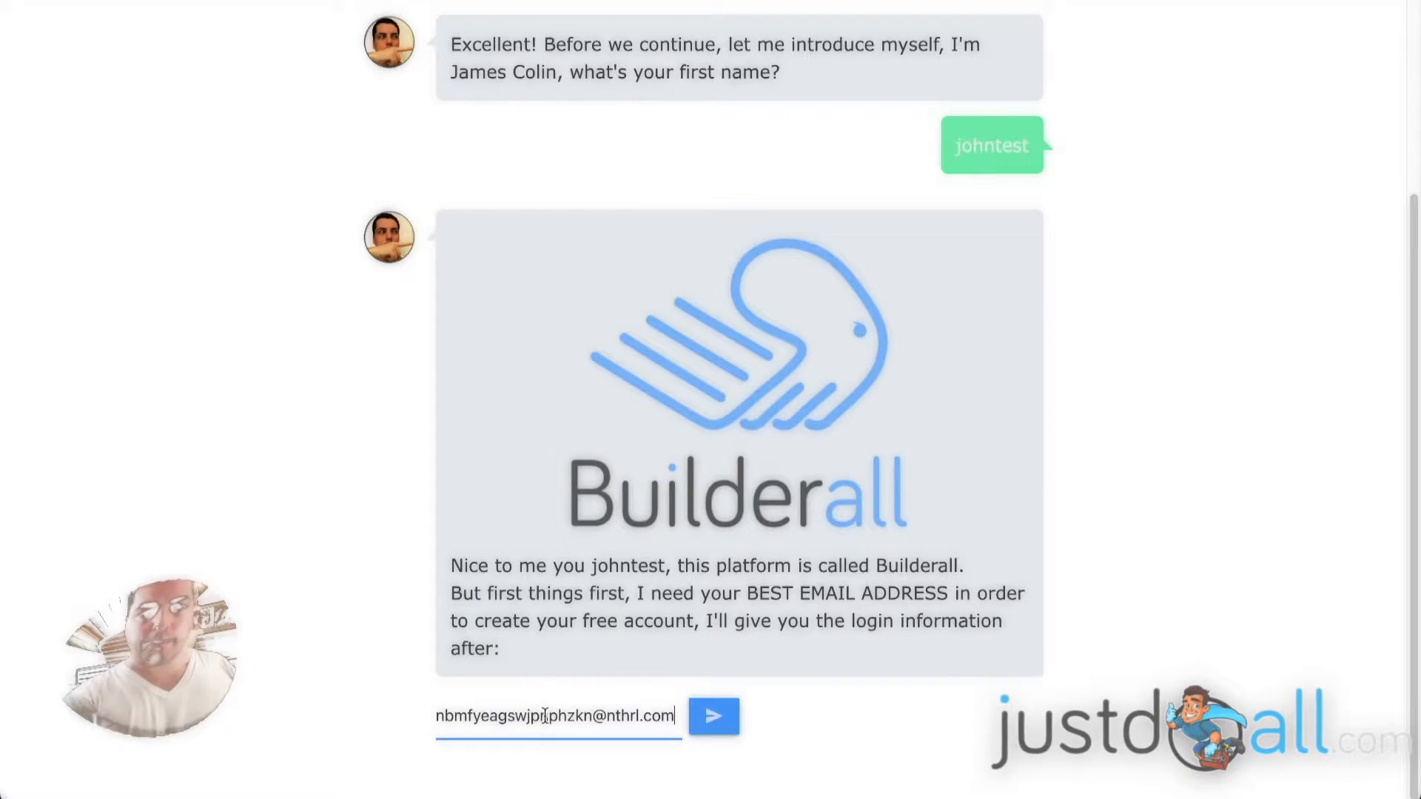
click(715, 716)
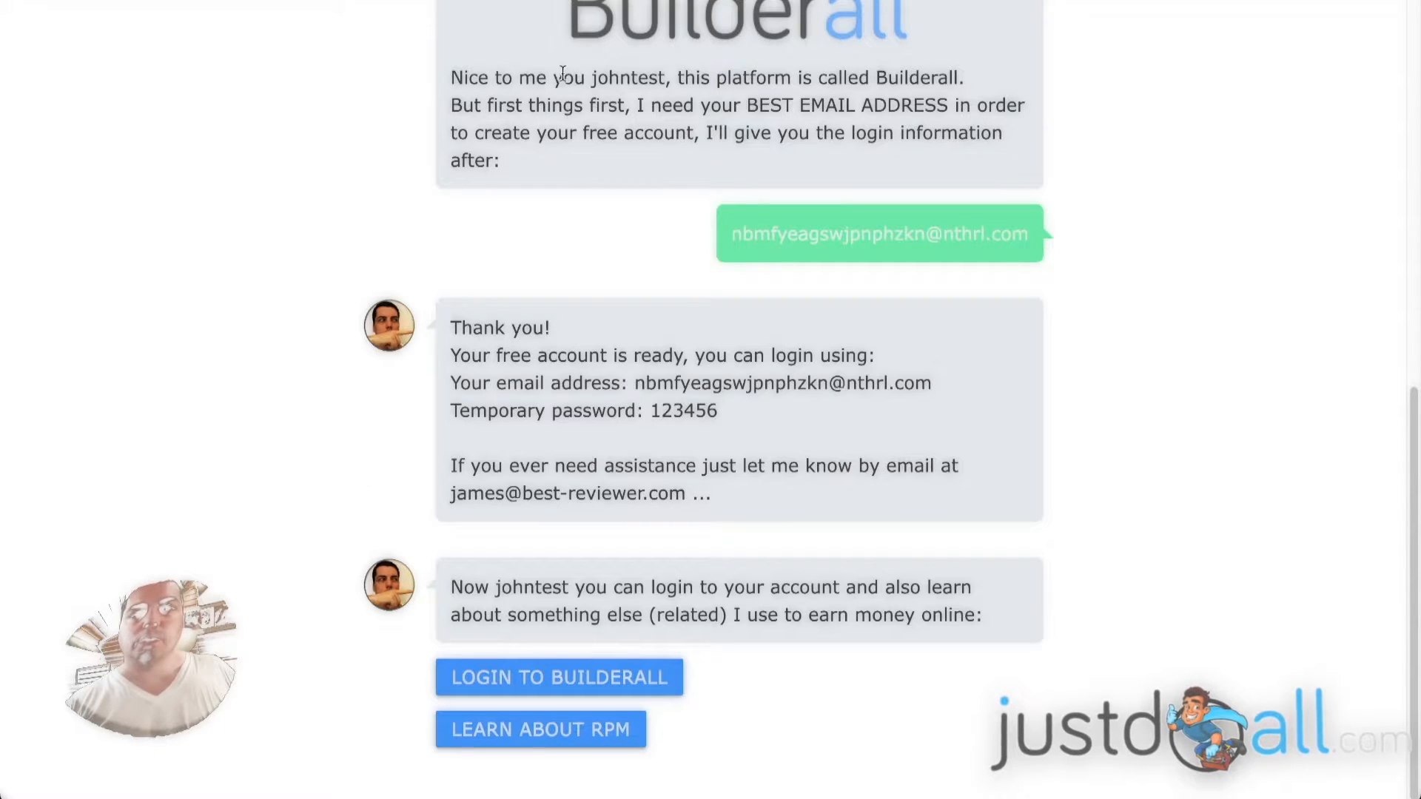
scroll(811, 316, up, 9)
scroll(809, 315, up, 1)
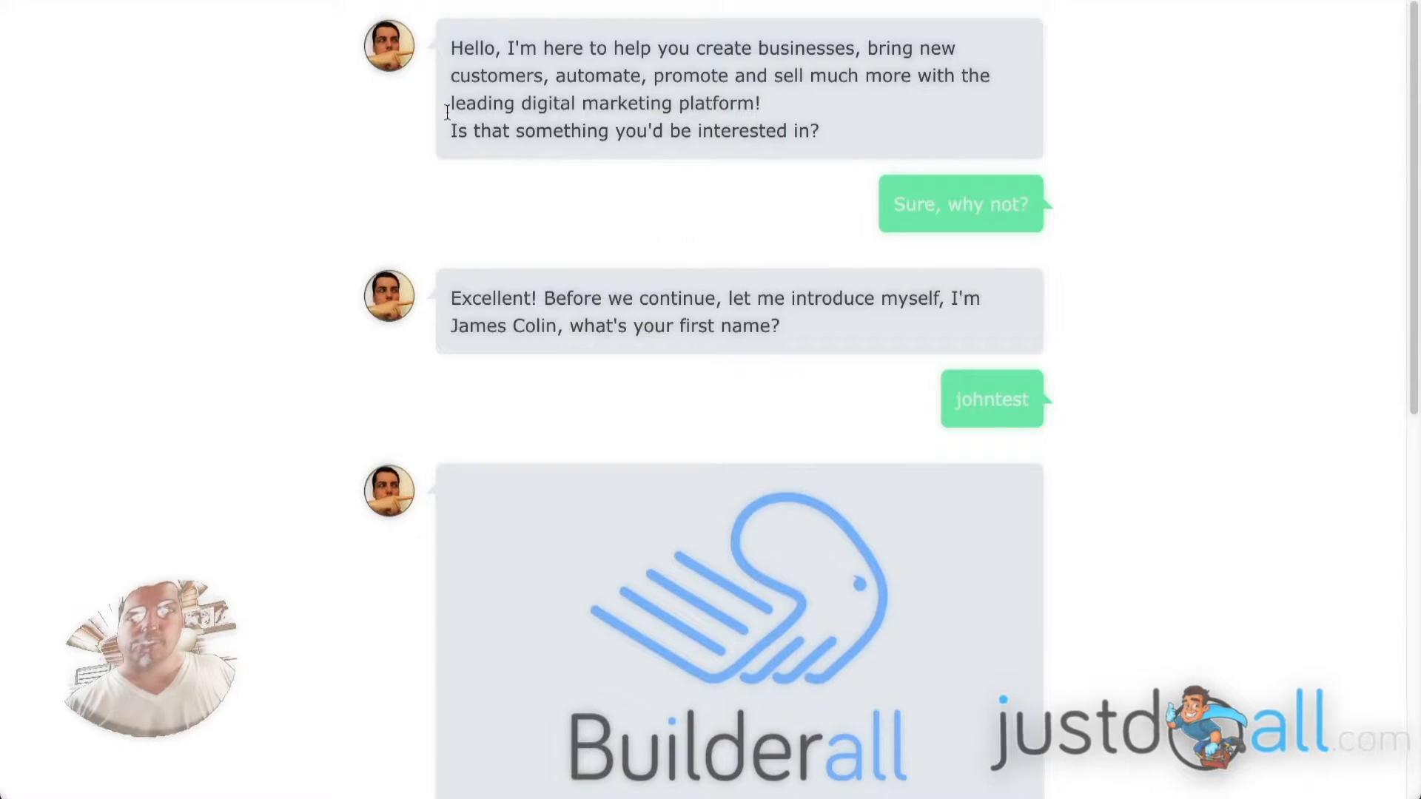
scroll(729, 247, down, 10)
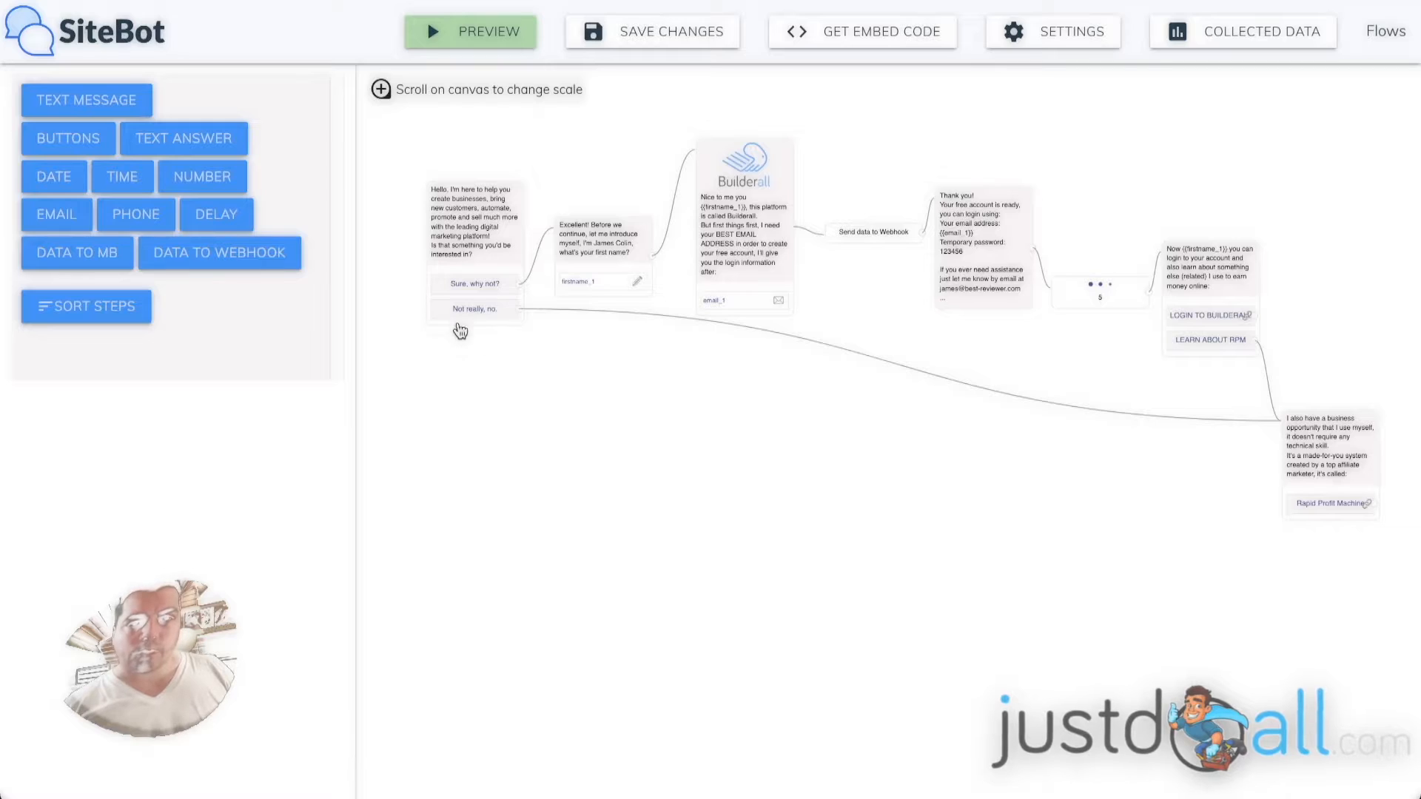
Switch to the SiteBot flow editor and examine the chatbot's message flow from the greeting to the Rapid Profit Machine message.
scroll(466, 240, up, 5)
scroll(467, 241, up, 1)
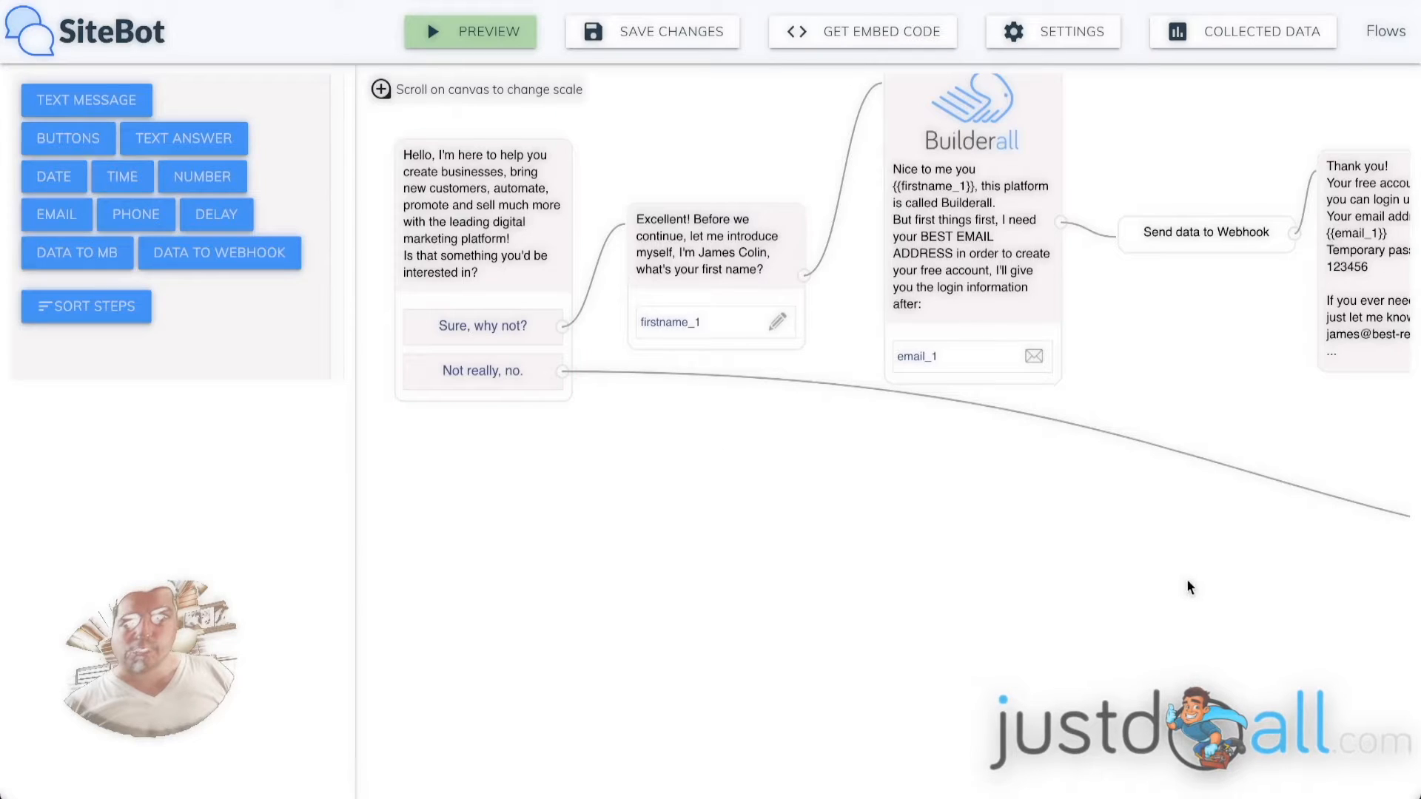
drag(1189, 587, 396, 407)
drag(959, 452, 776, 441)
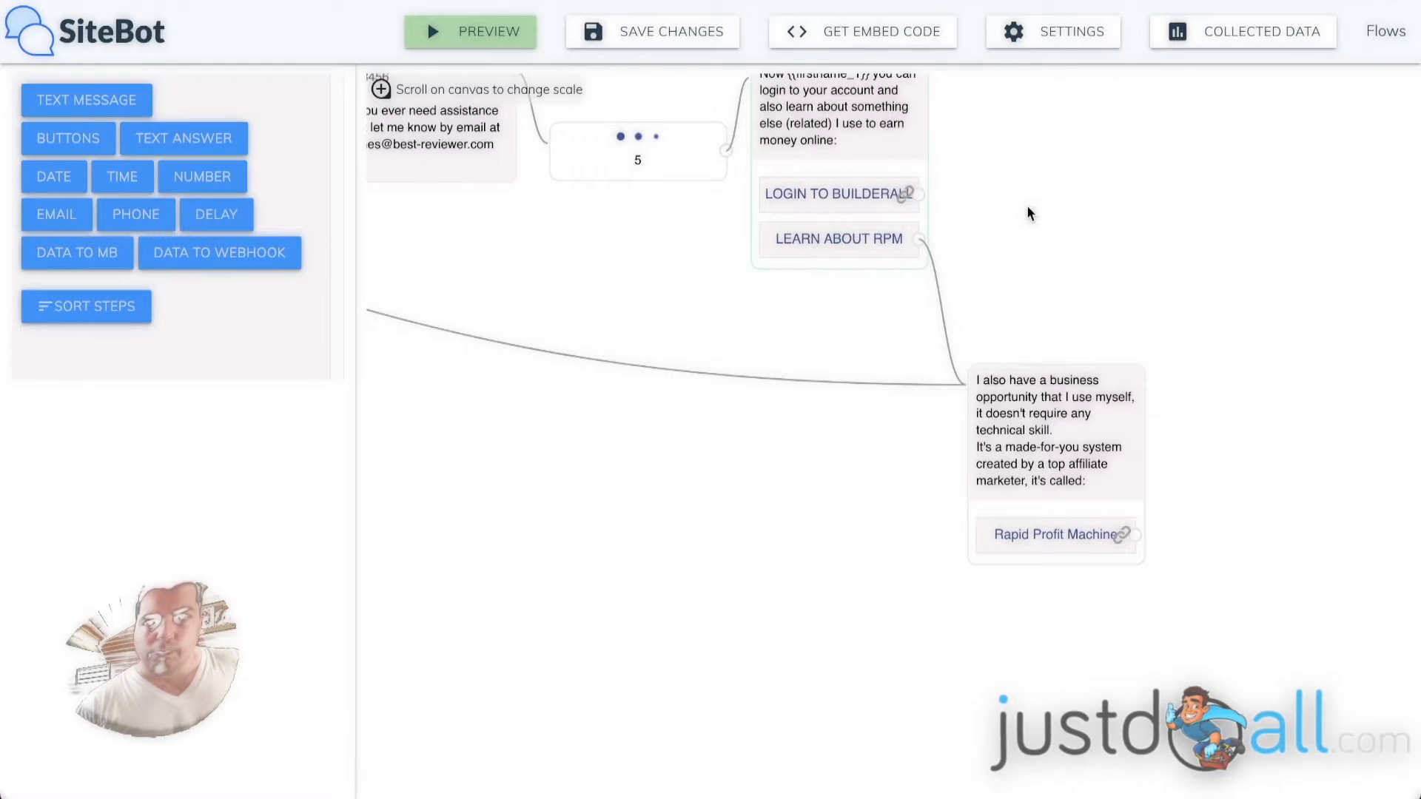
drag(1026, 207, 1017, 323)
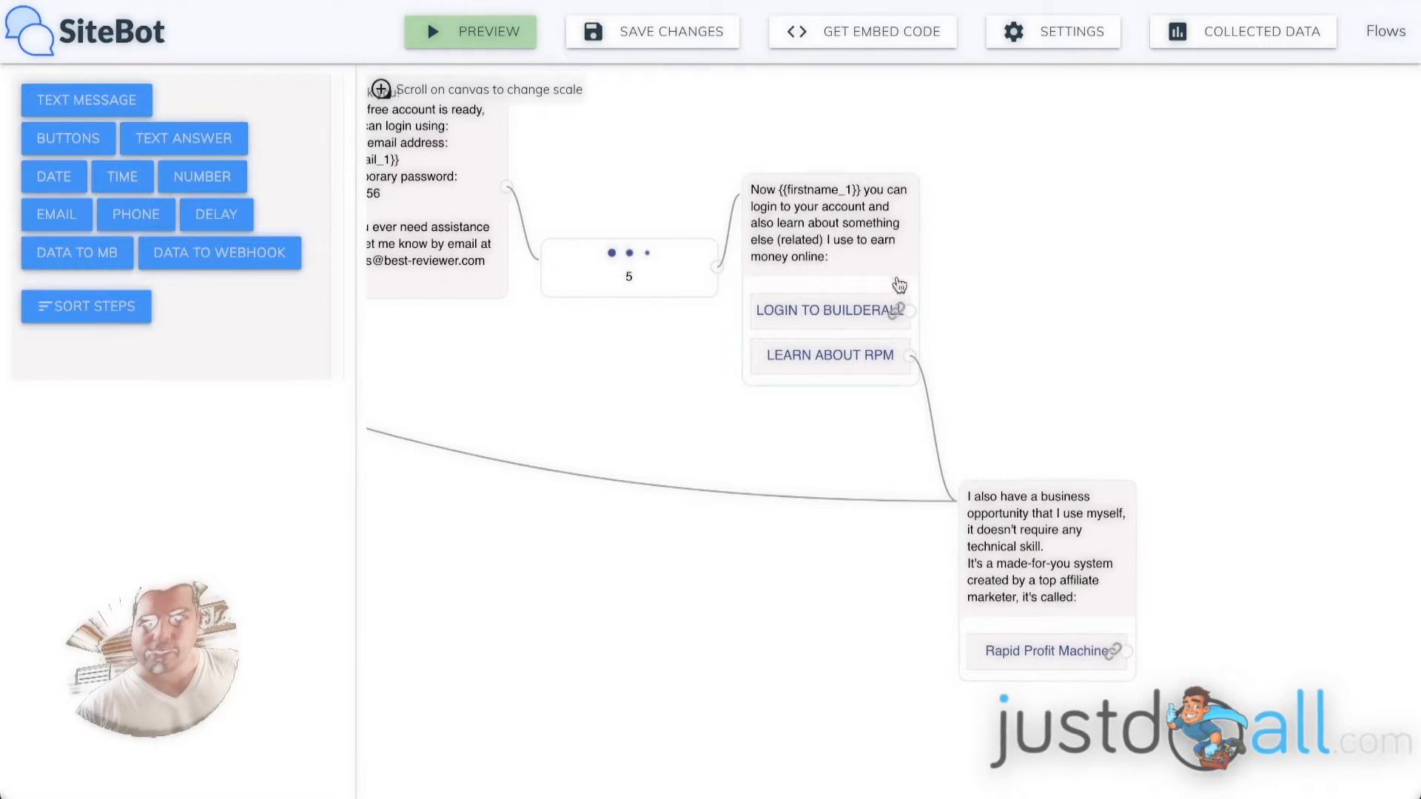
mouse_move(921, 368)
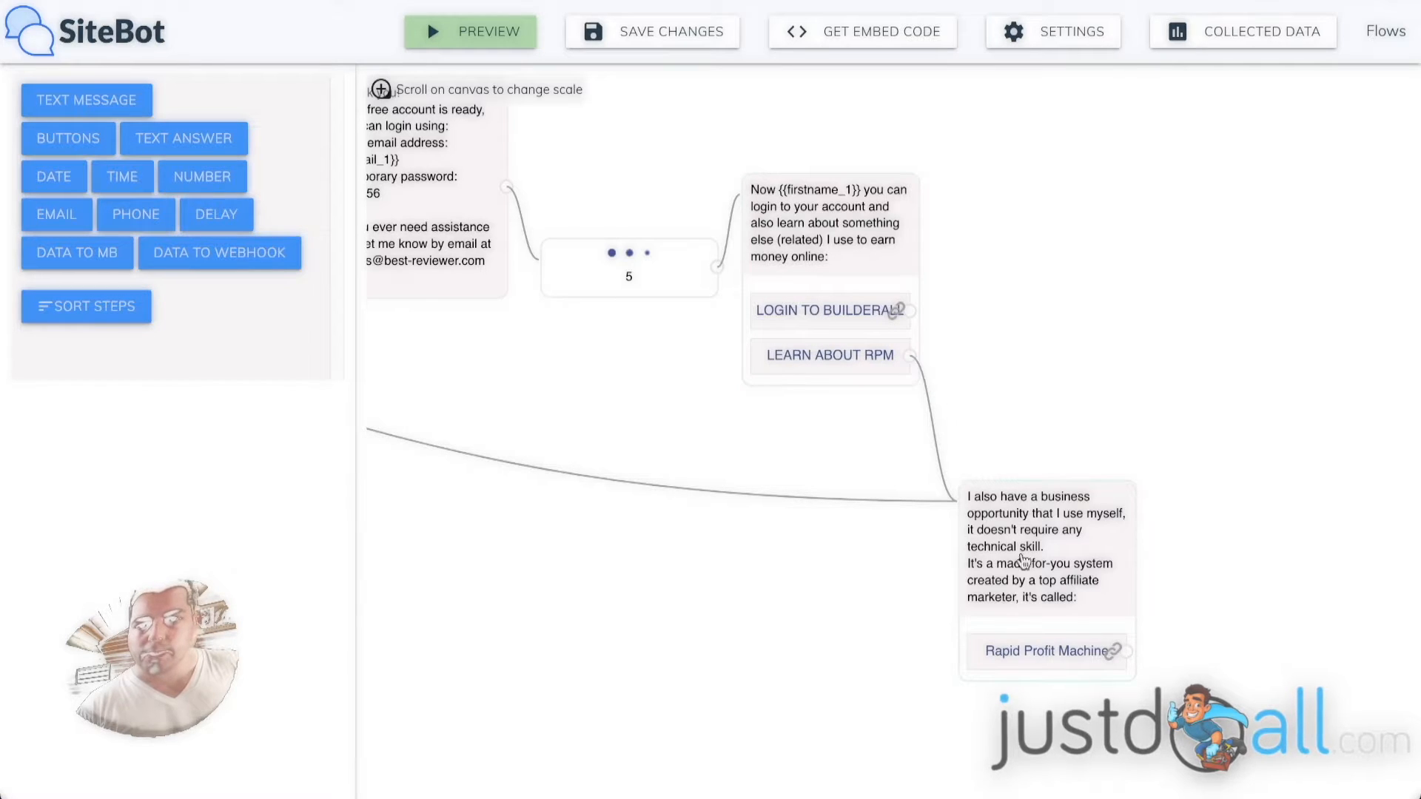
drag(530, 540, 898, 608)
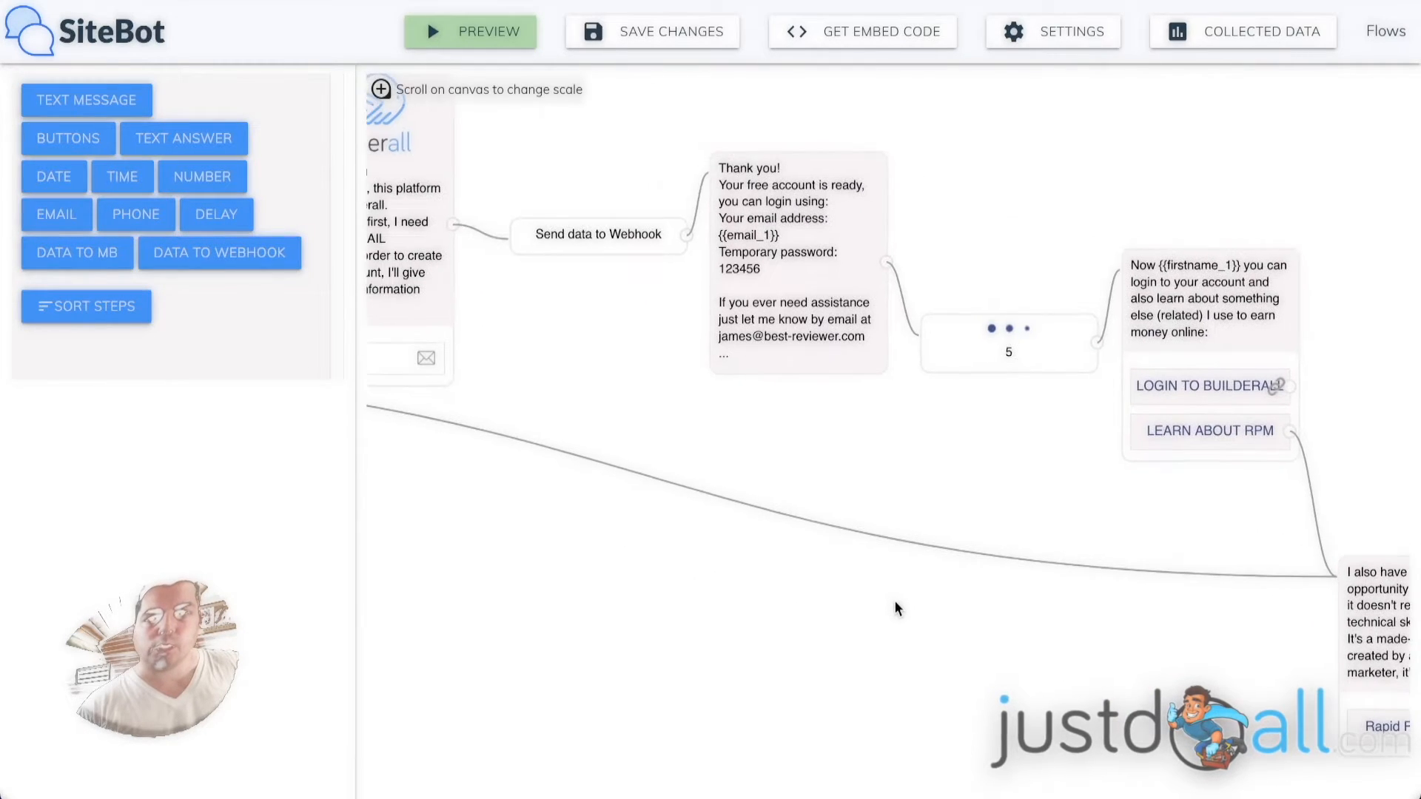
drag(650, 562, 1199, 656)
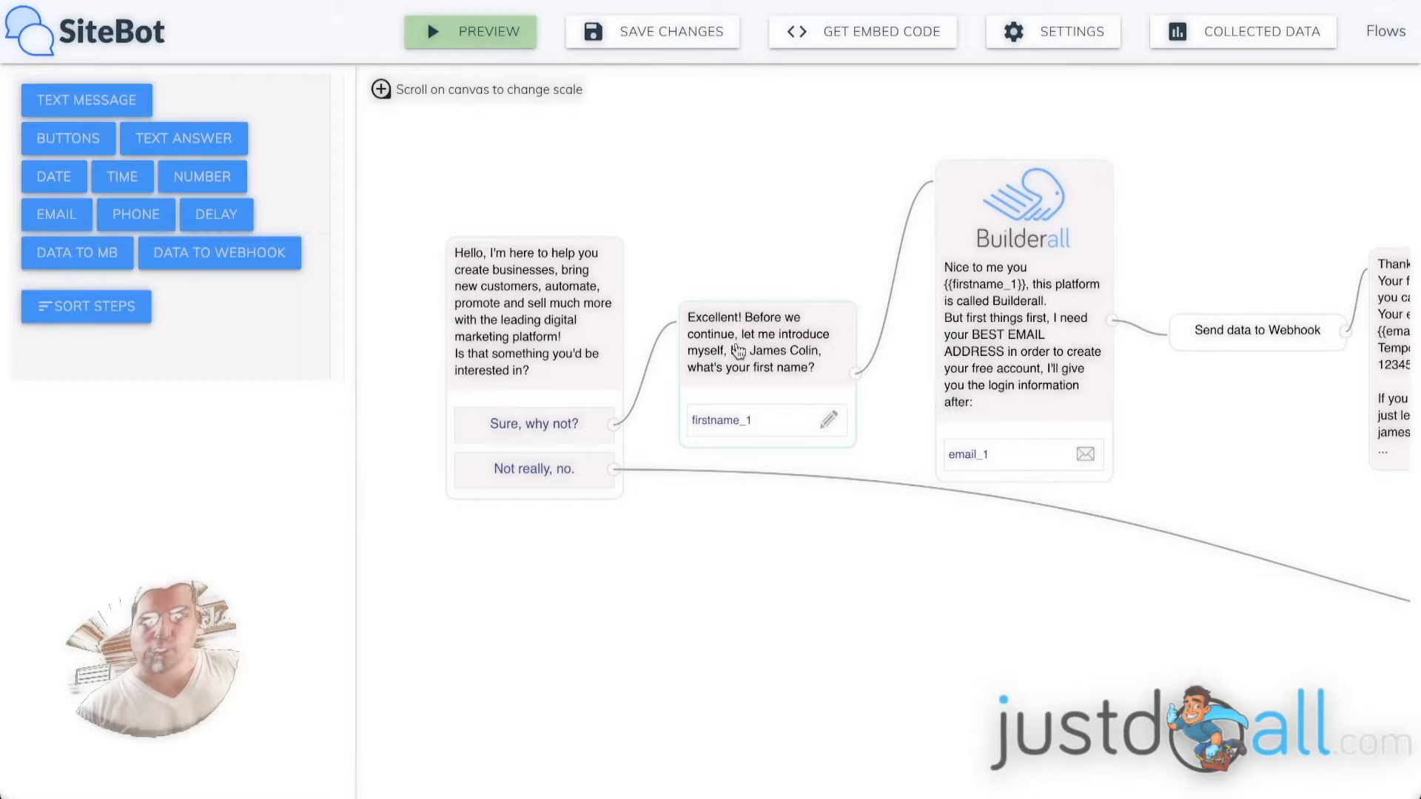
drag(866, 556, 816, 475)
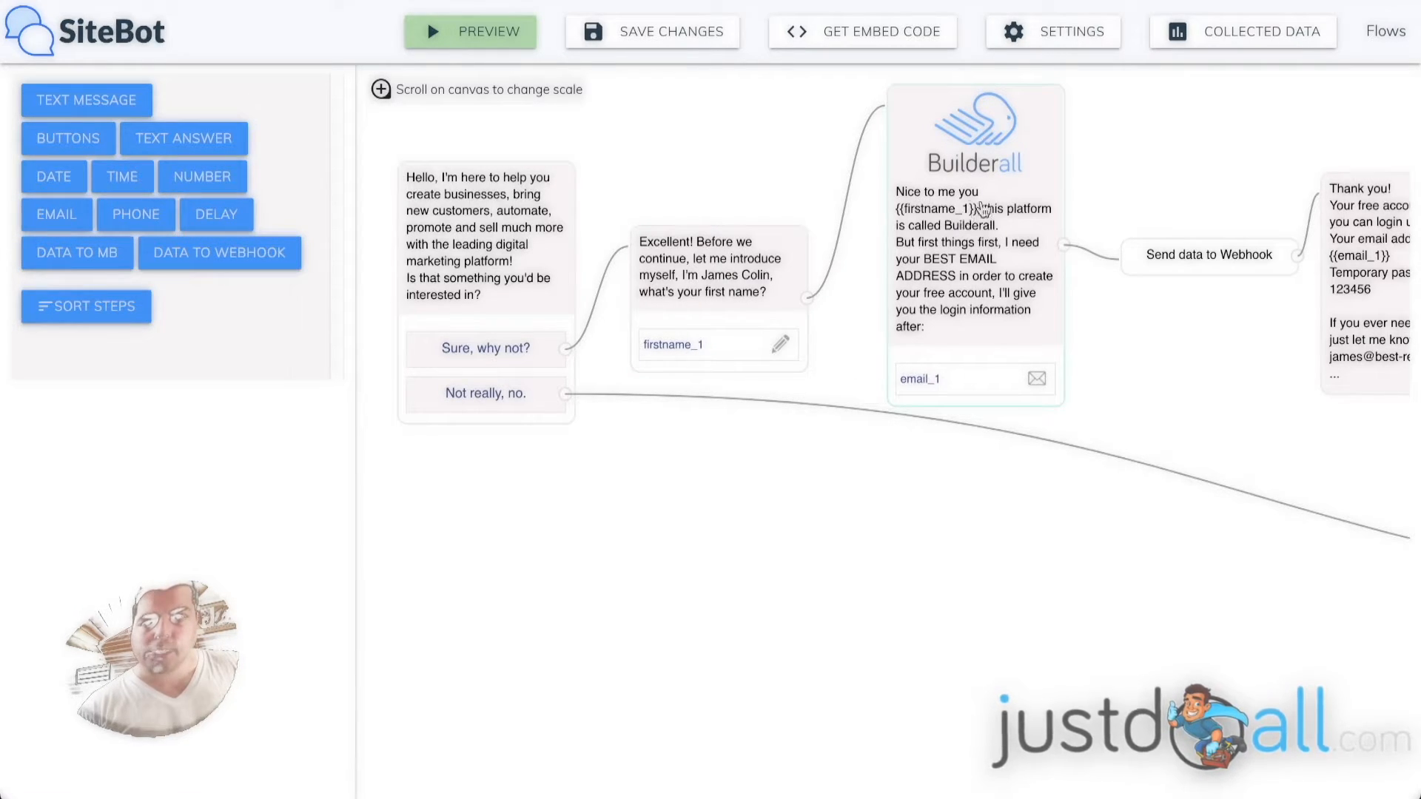
Correct the Builderall e-mail question's greeting to read "Nice to meet you {{firstname_1}}".
click(962, 212)
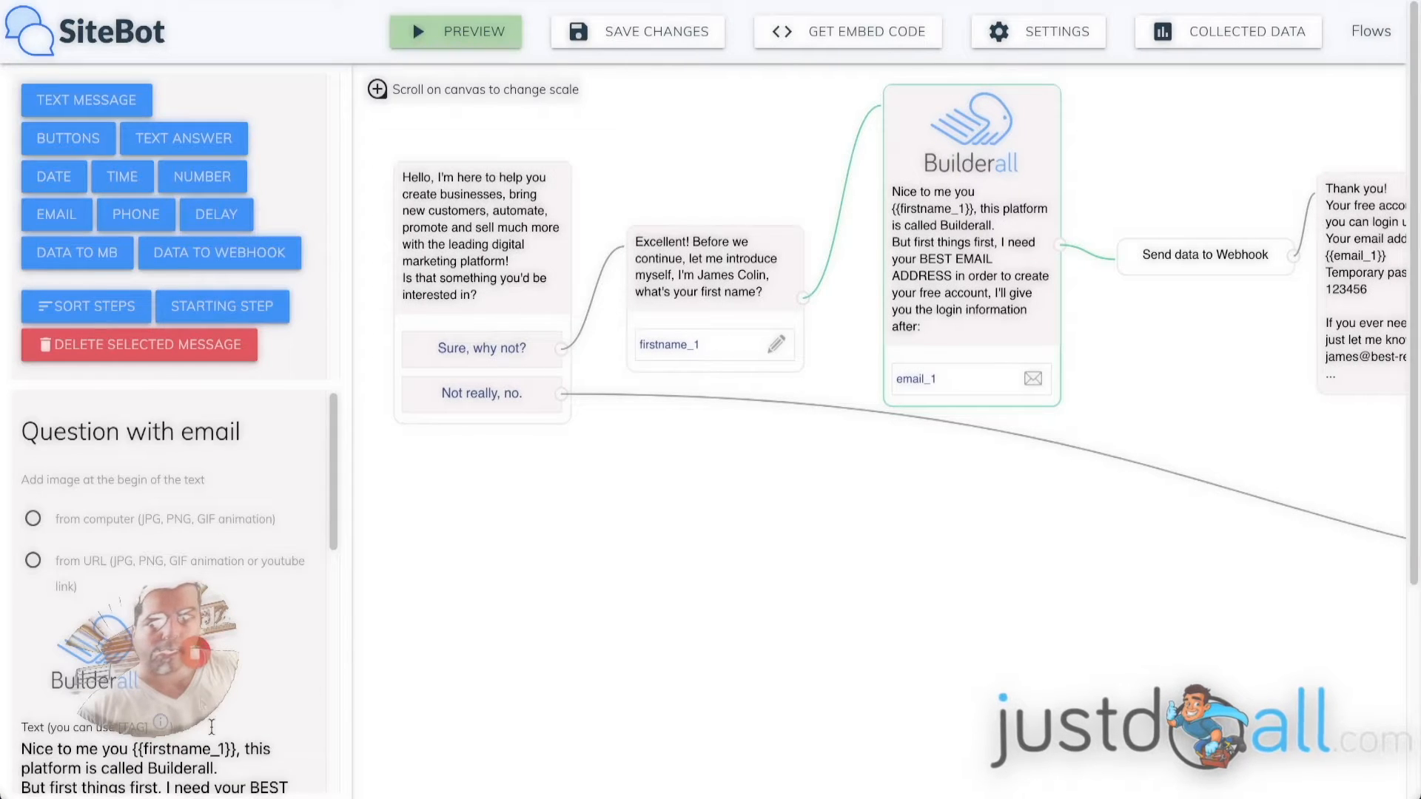
click(96, 747)
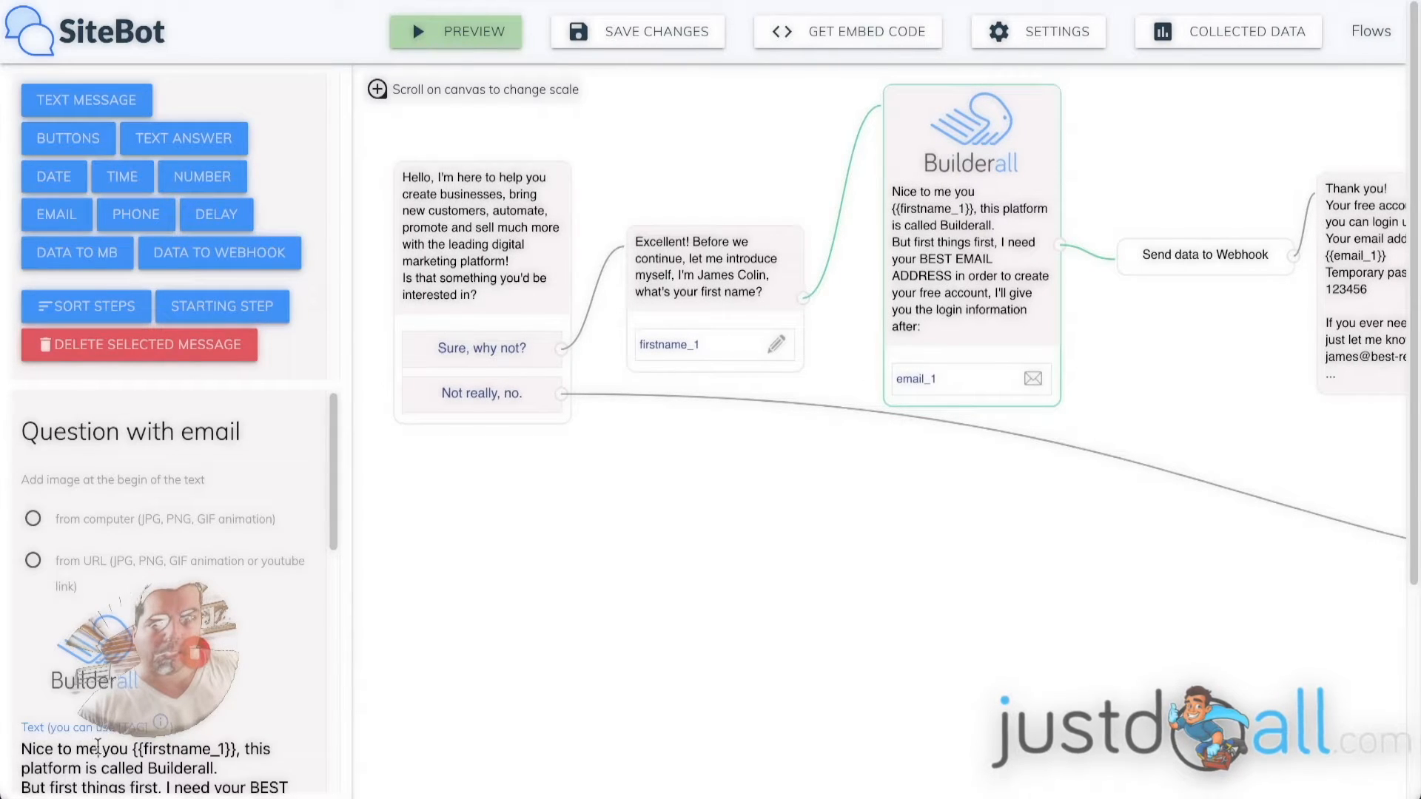
text(et)
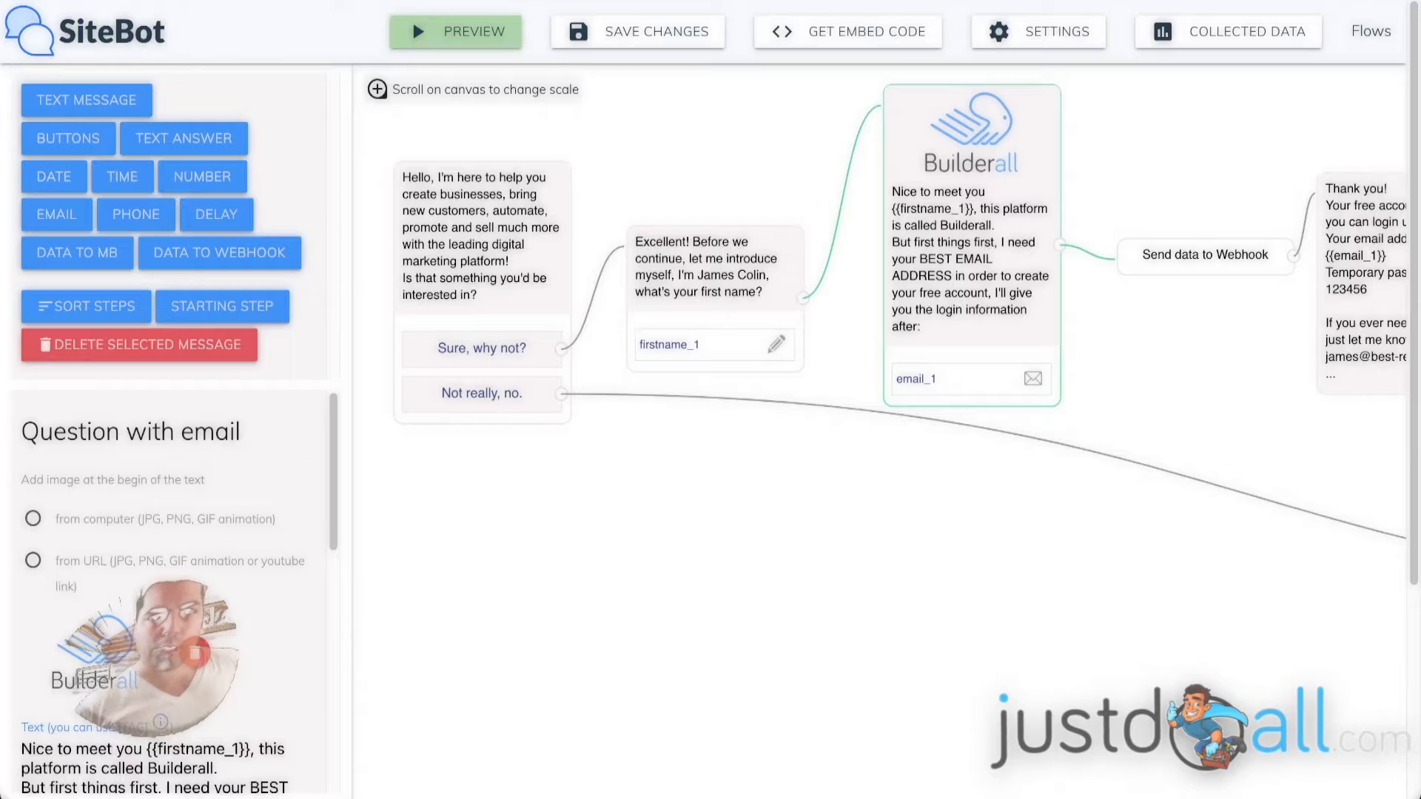
click(796, 382)
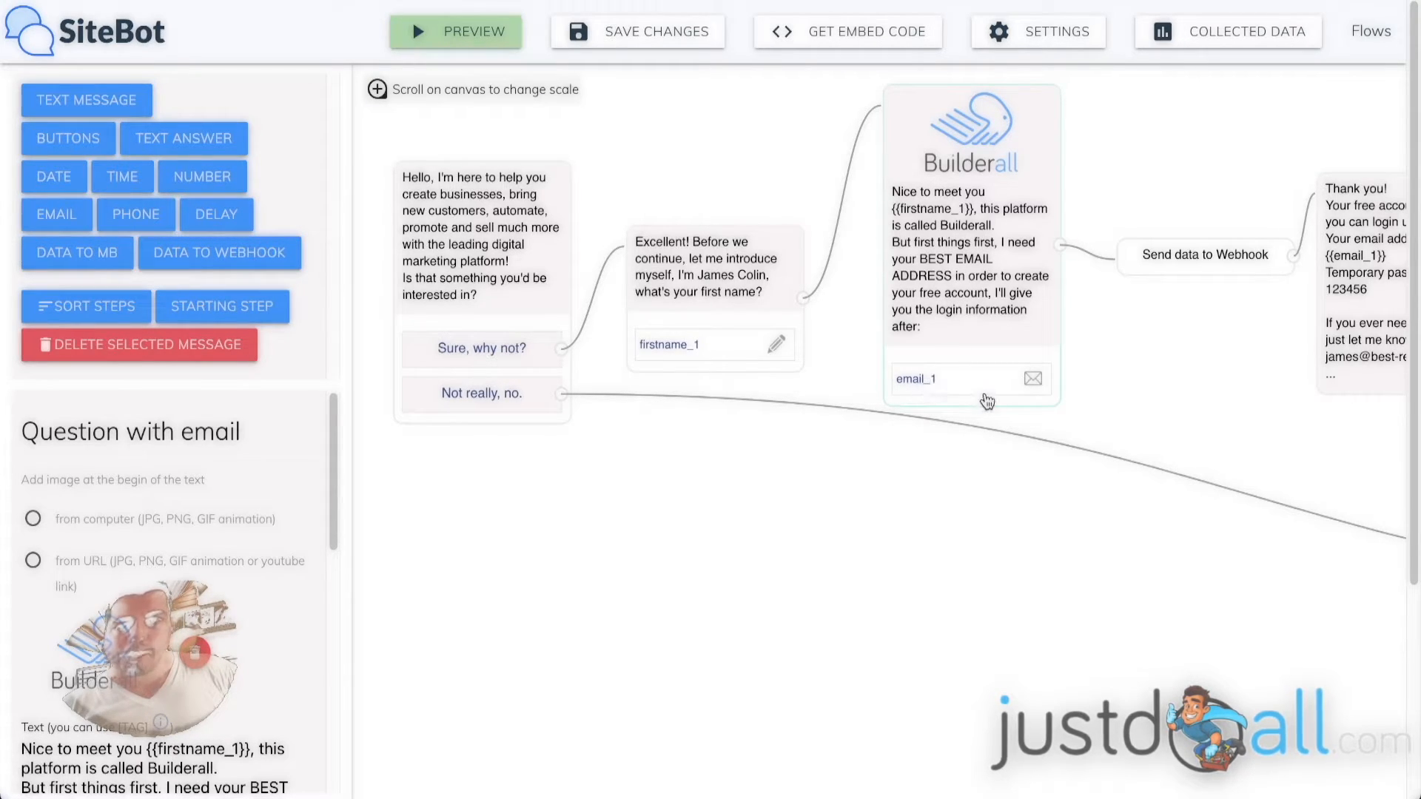
Follow the rest of the flow and inspect the "Send data to Webhook" element's method, URL and field mappings.
drag(1225, 331, 830, 324)
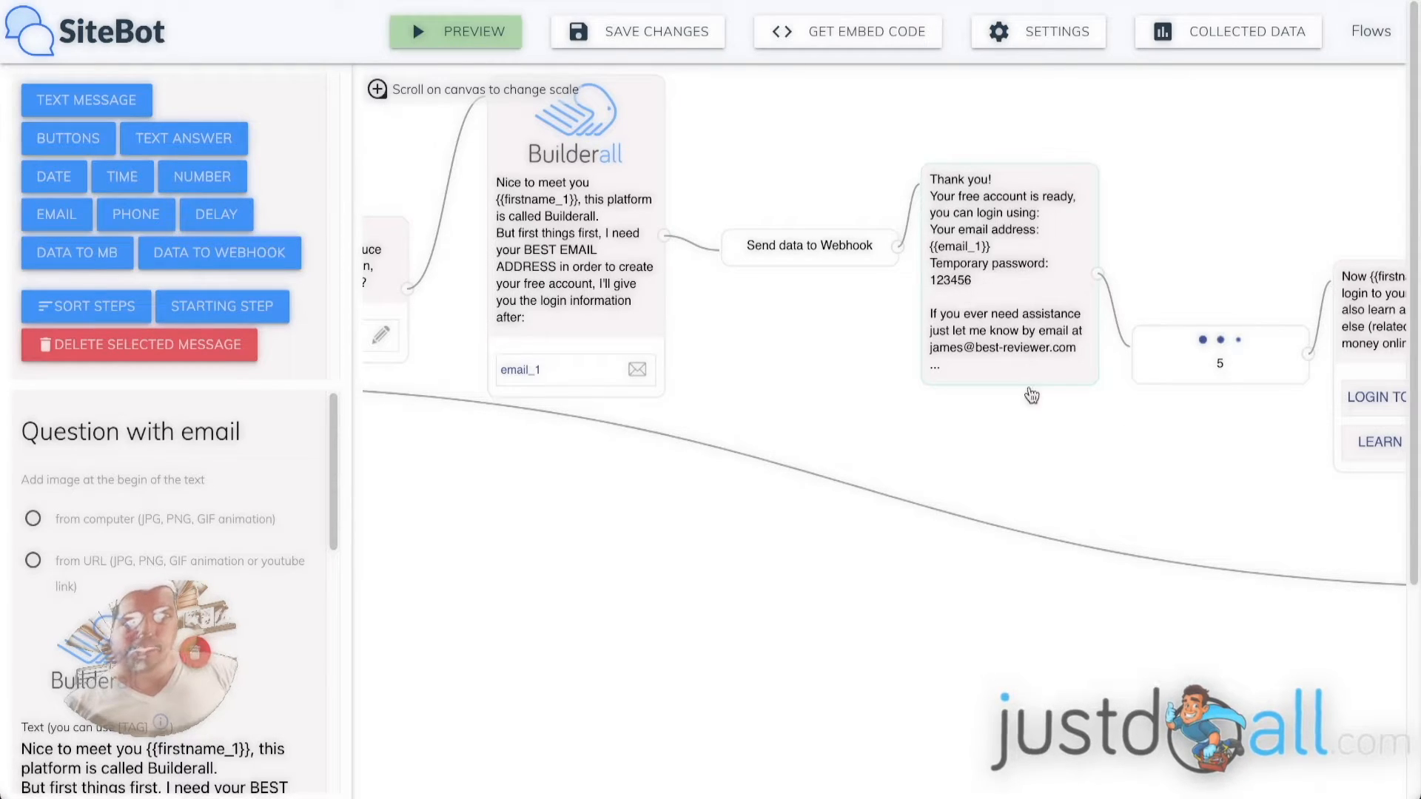
drag(1234, 476, 830, 455)
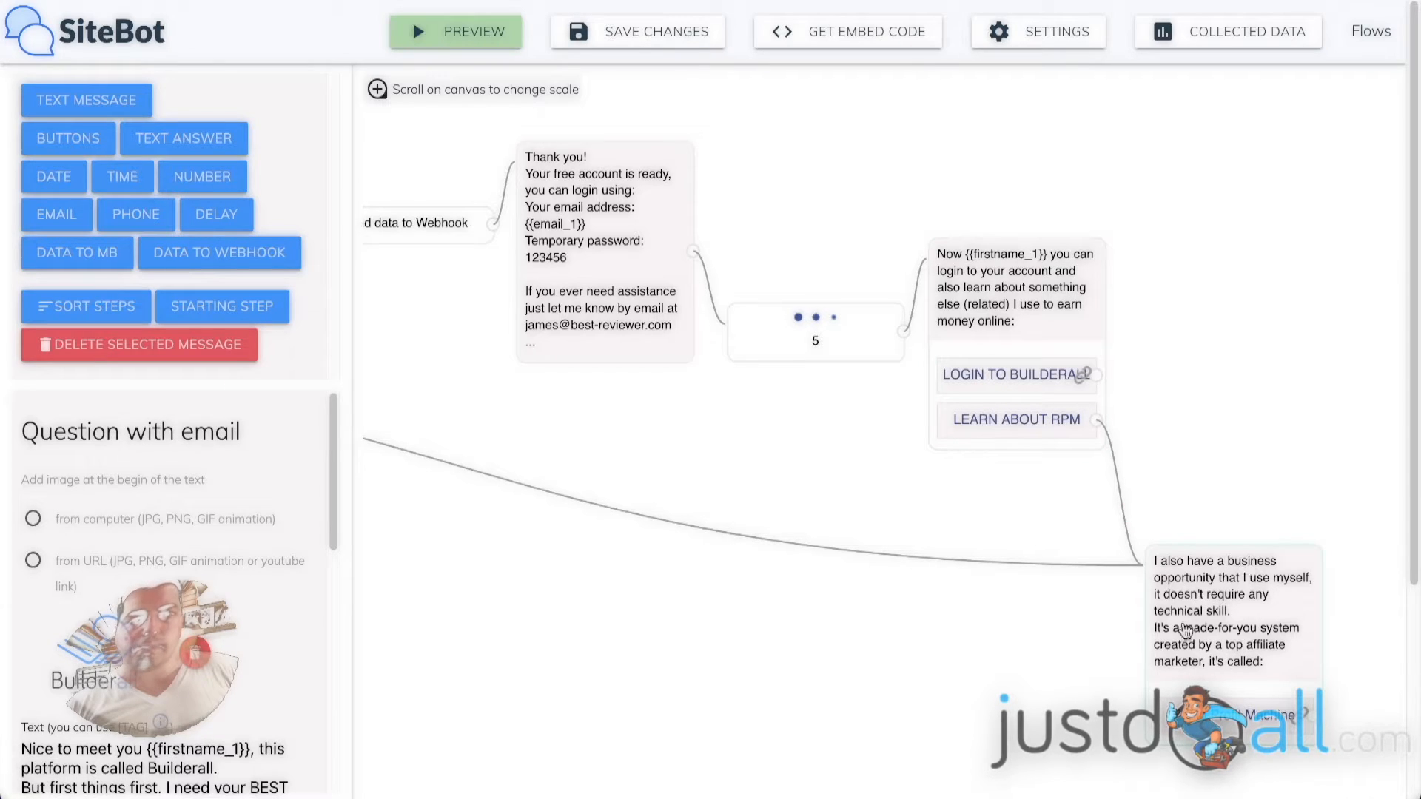
drag(494, 450, 813, 507)
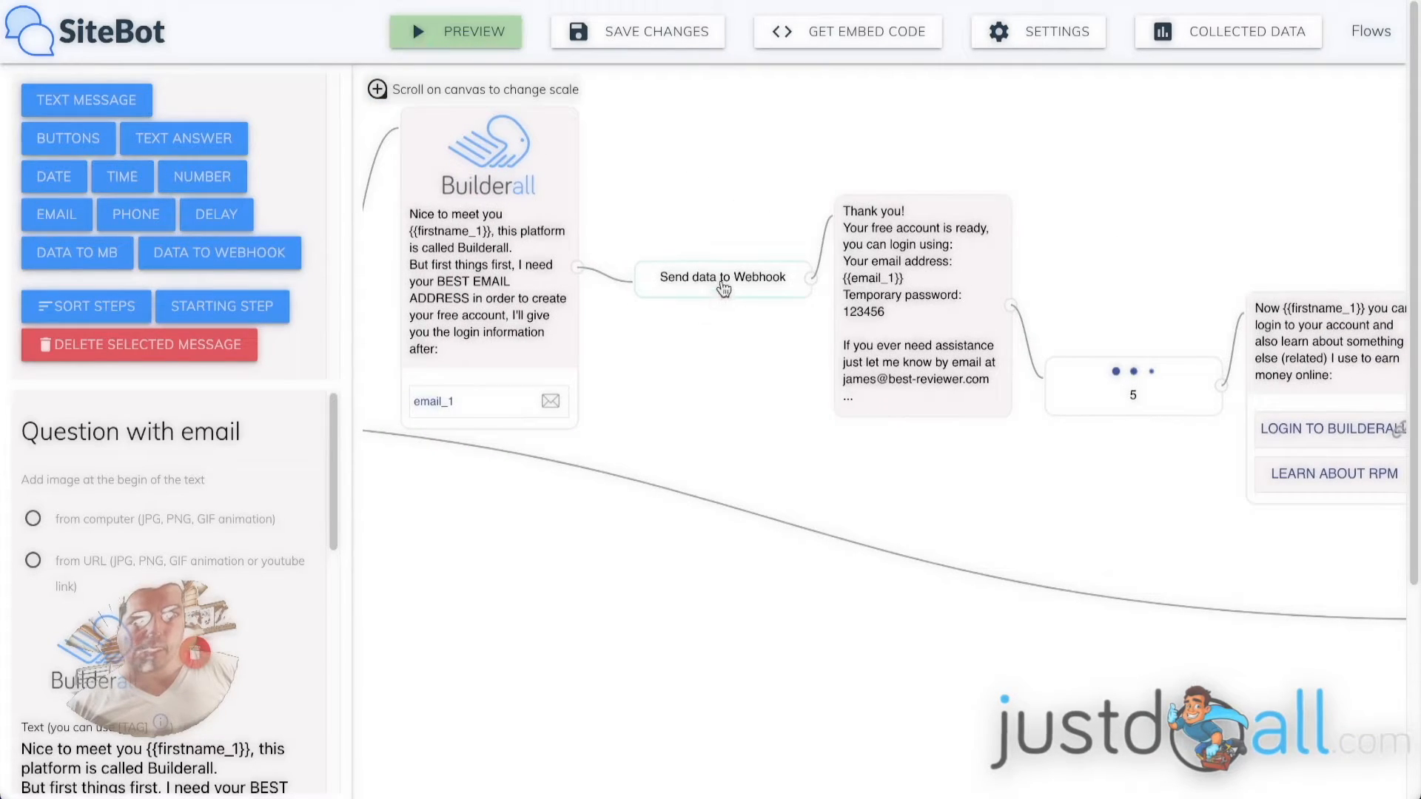
click(724, 287)
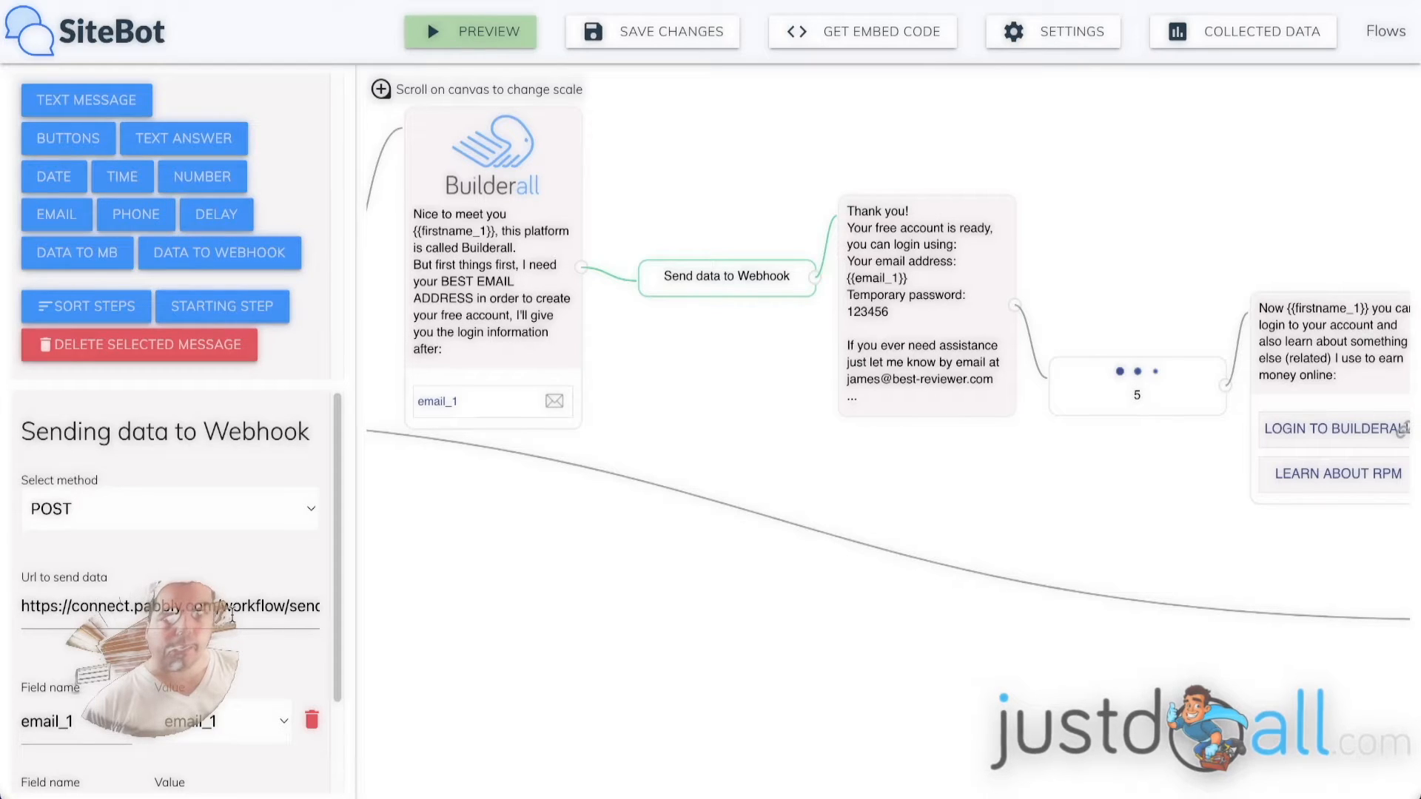
scroll(309, 586, down, 3)
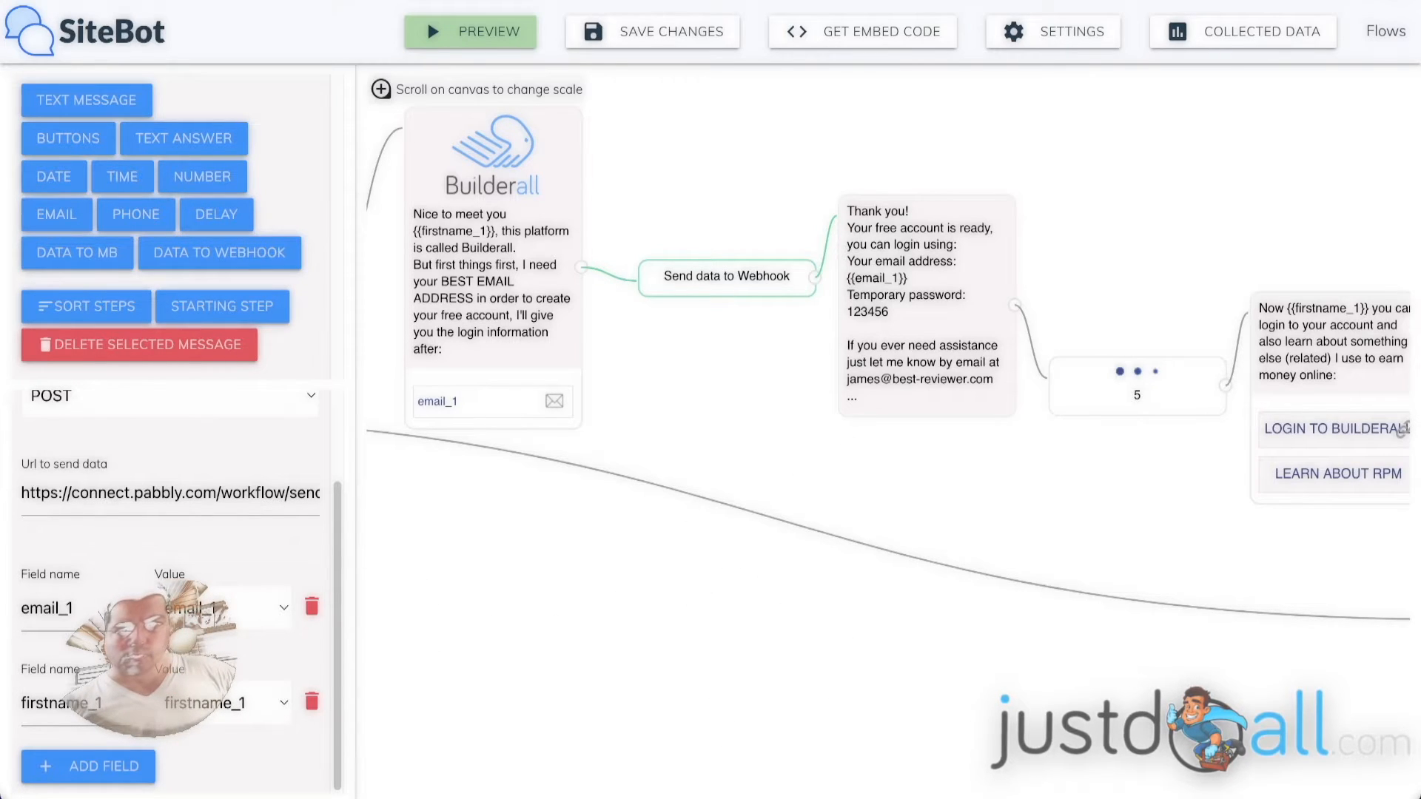
Switch to the MAGIC FUNNEL BUILDERALL workflow in Pabbly Connect and check the webhook trigger's URL.
mouse_move(796, 794)
click(948, 738)
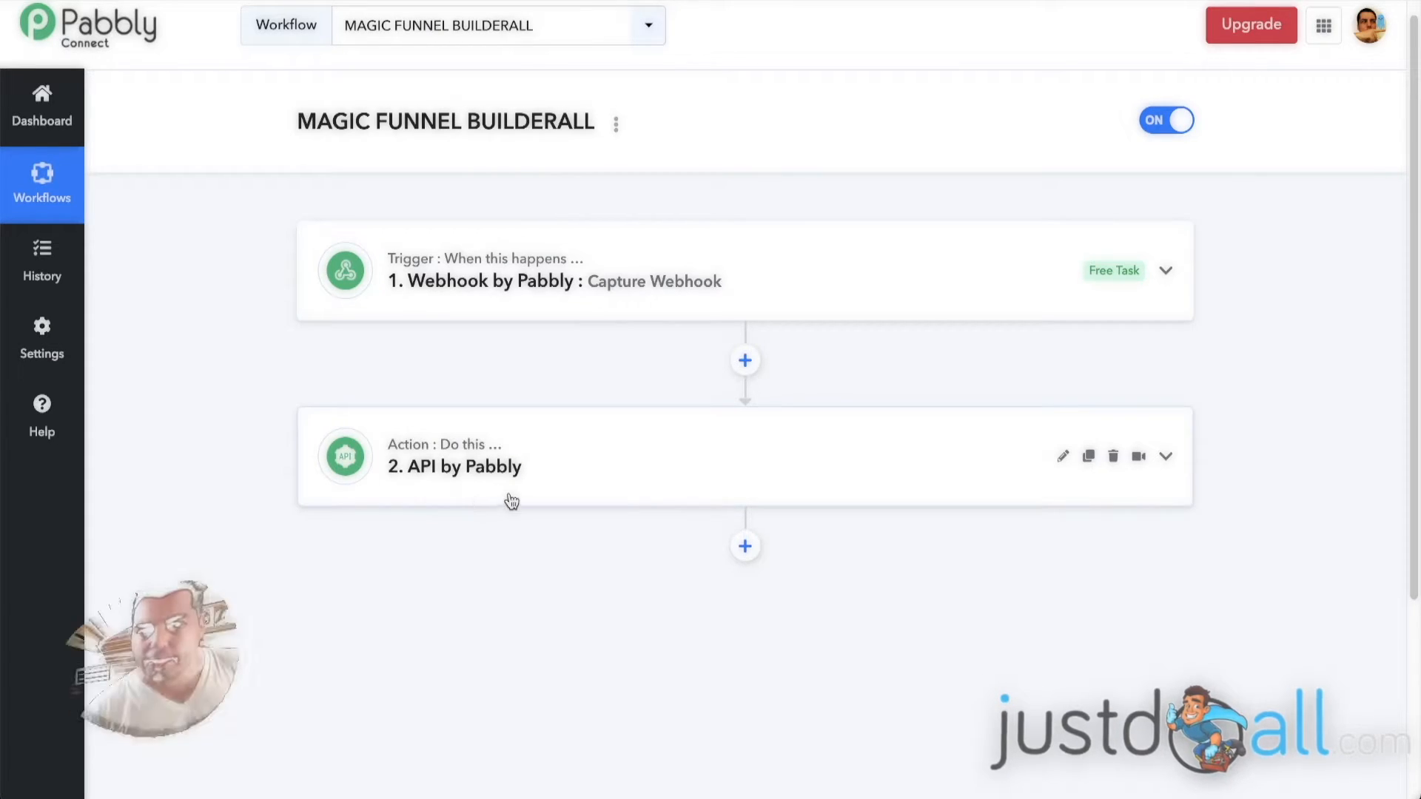
click(780, 268)
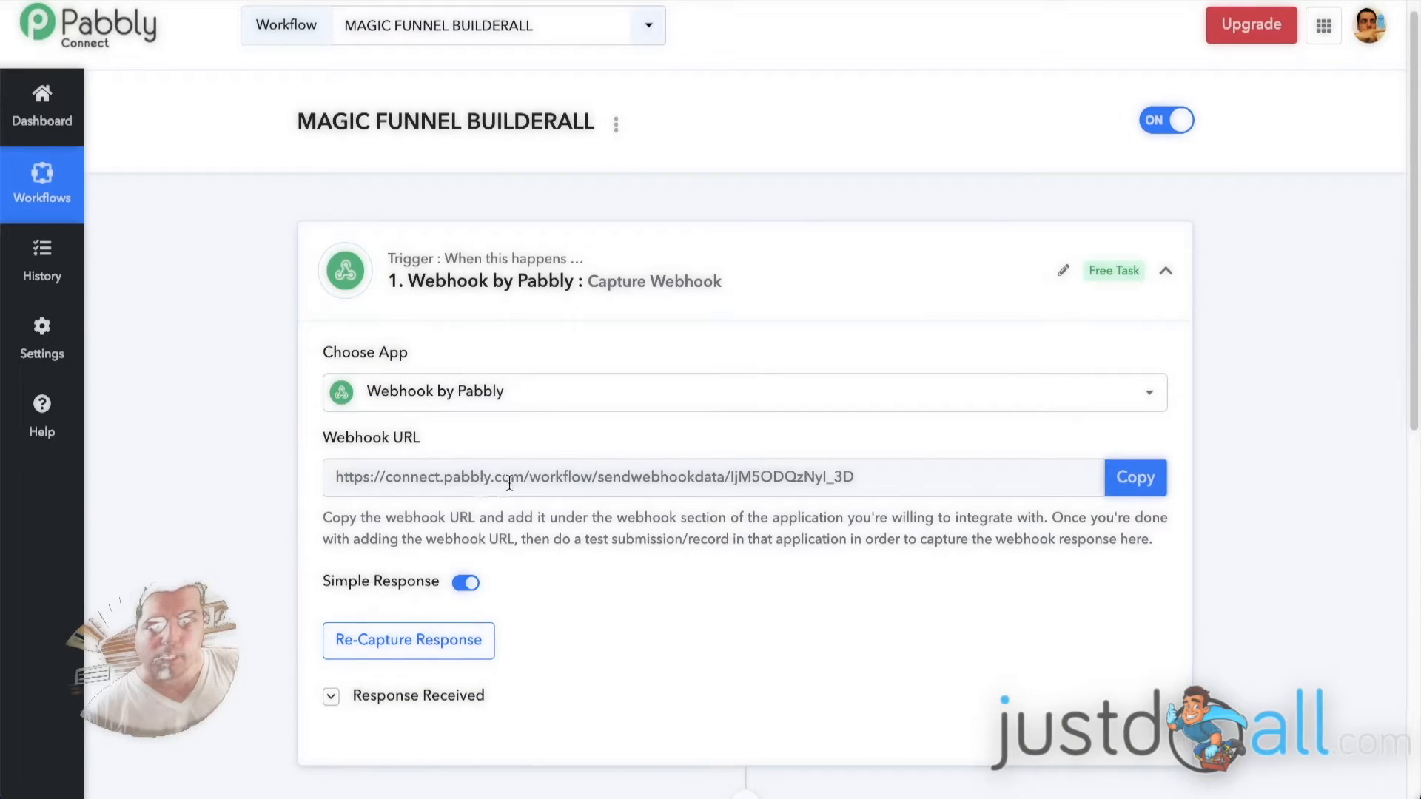
click(733, 265)
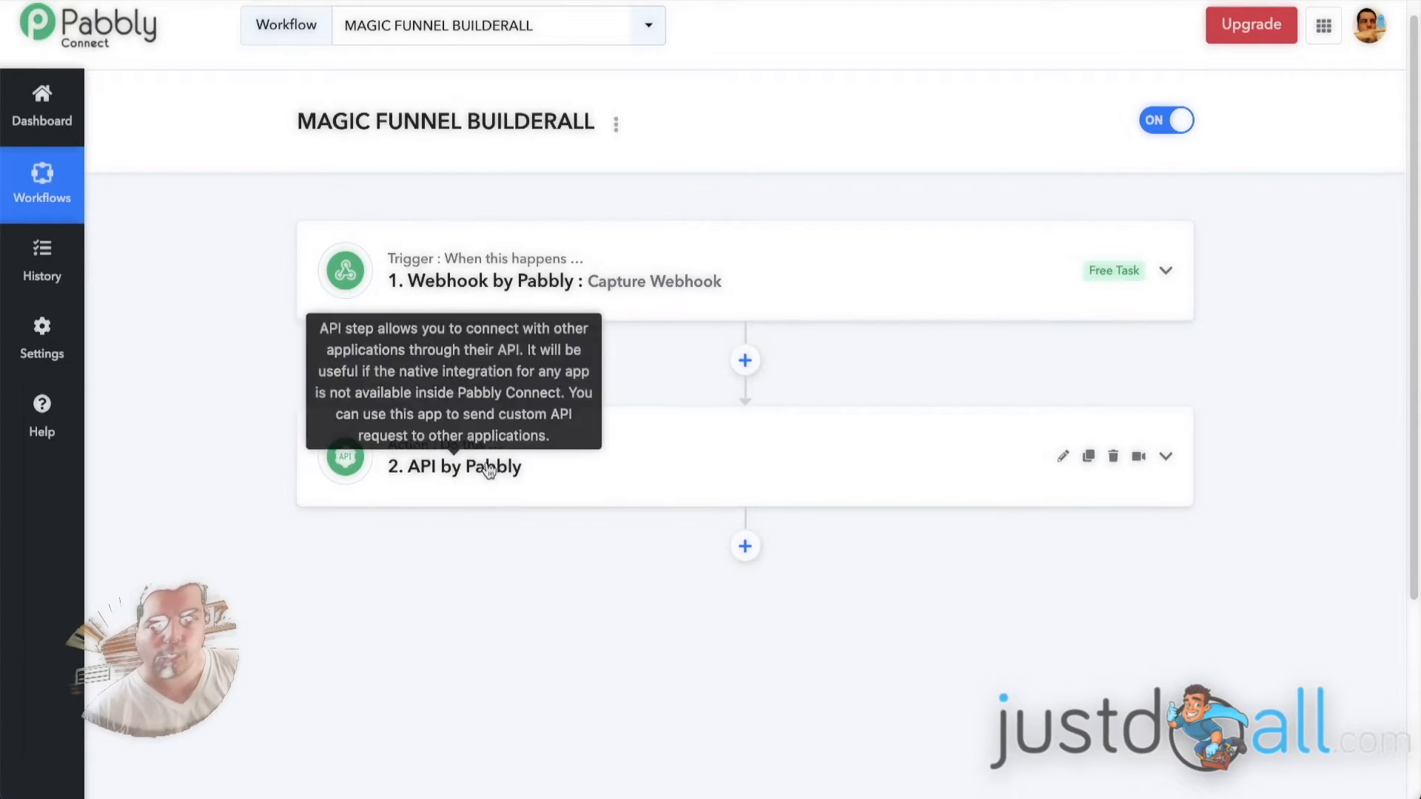
Expand the "API by Pabbly" action and examine the parts of its API endpoint URL.
click(592, 452)
scroll(222, 414, down, 1)
scroll(227, 406, down, 4)
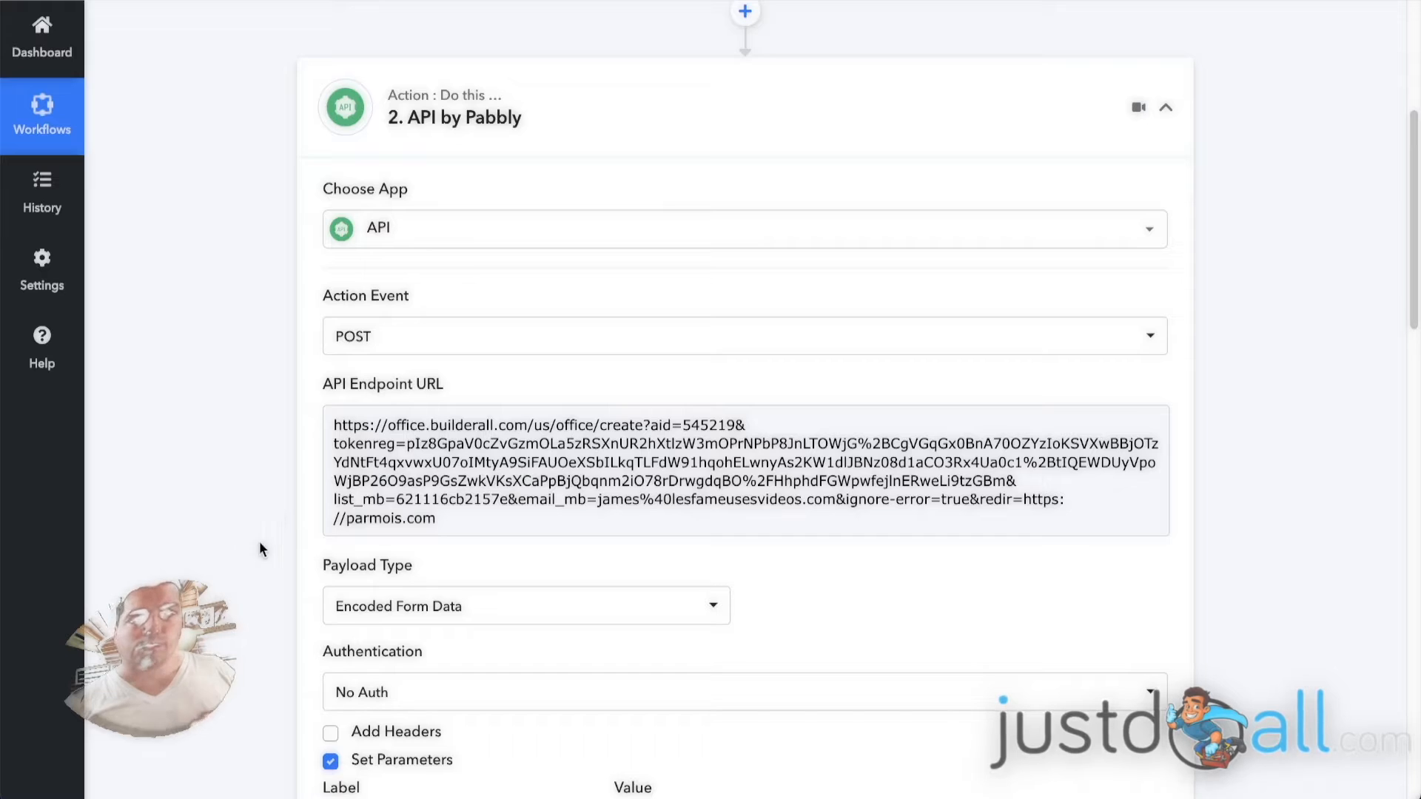
click(332, 423)
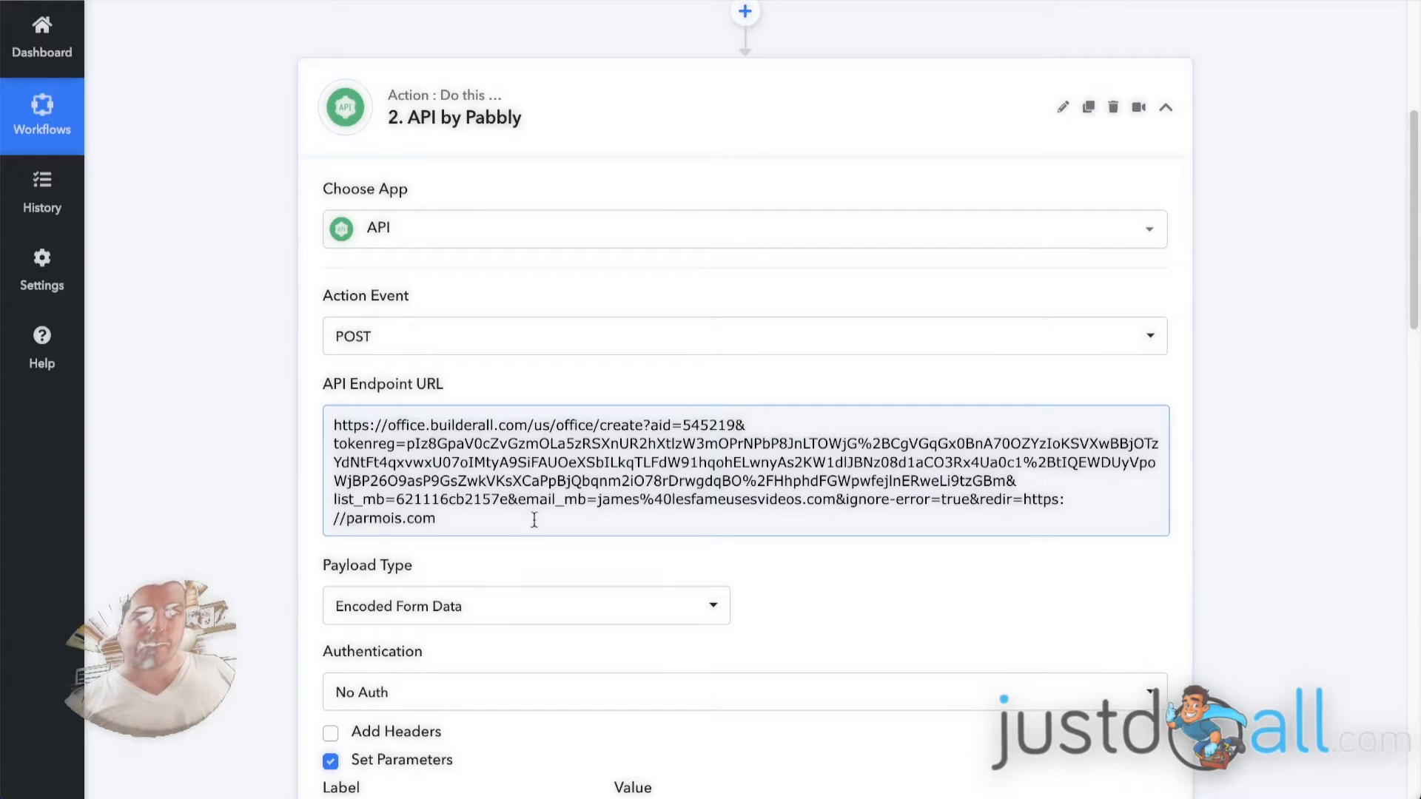
click(239, 445)
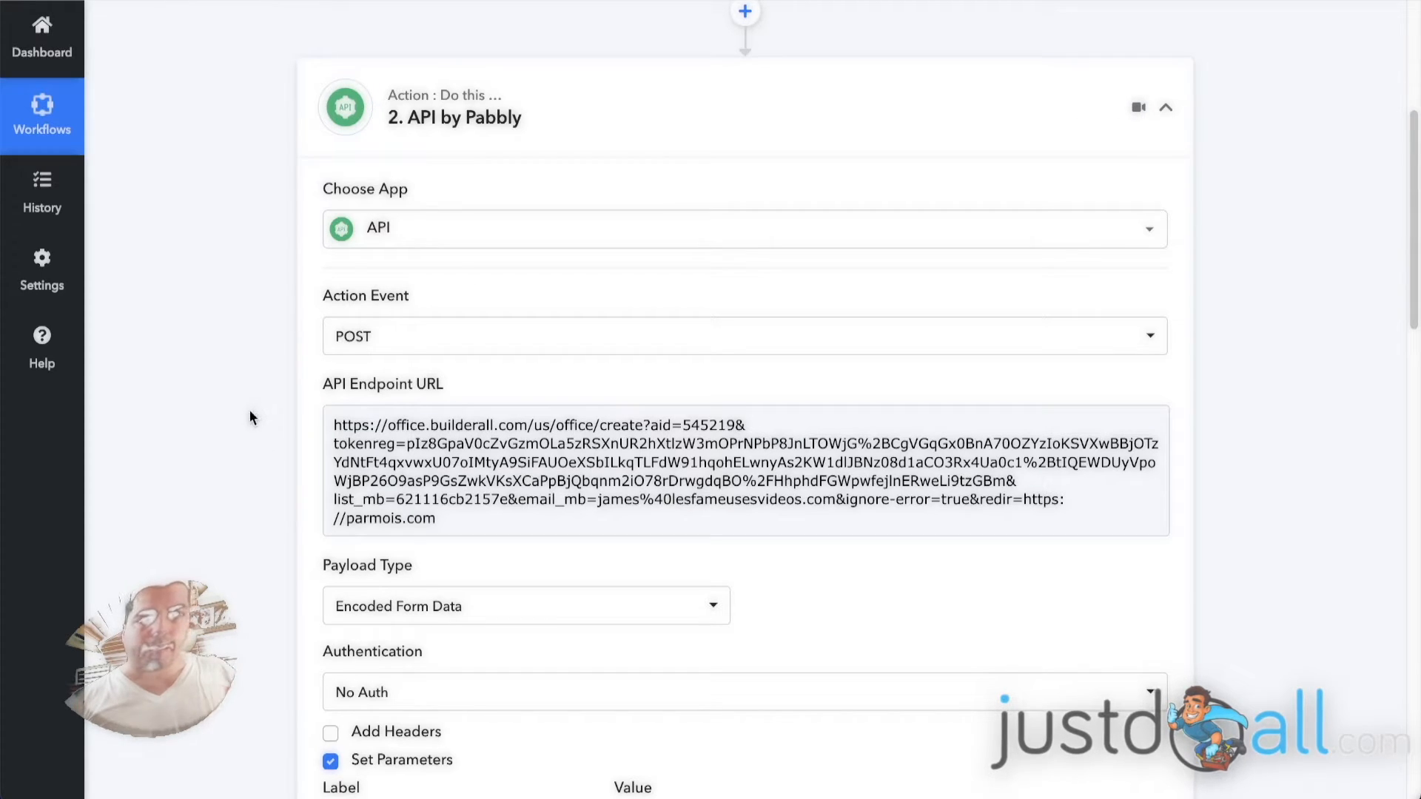
click(358, 498)
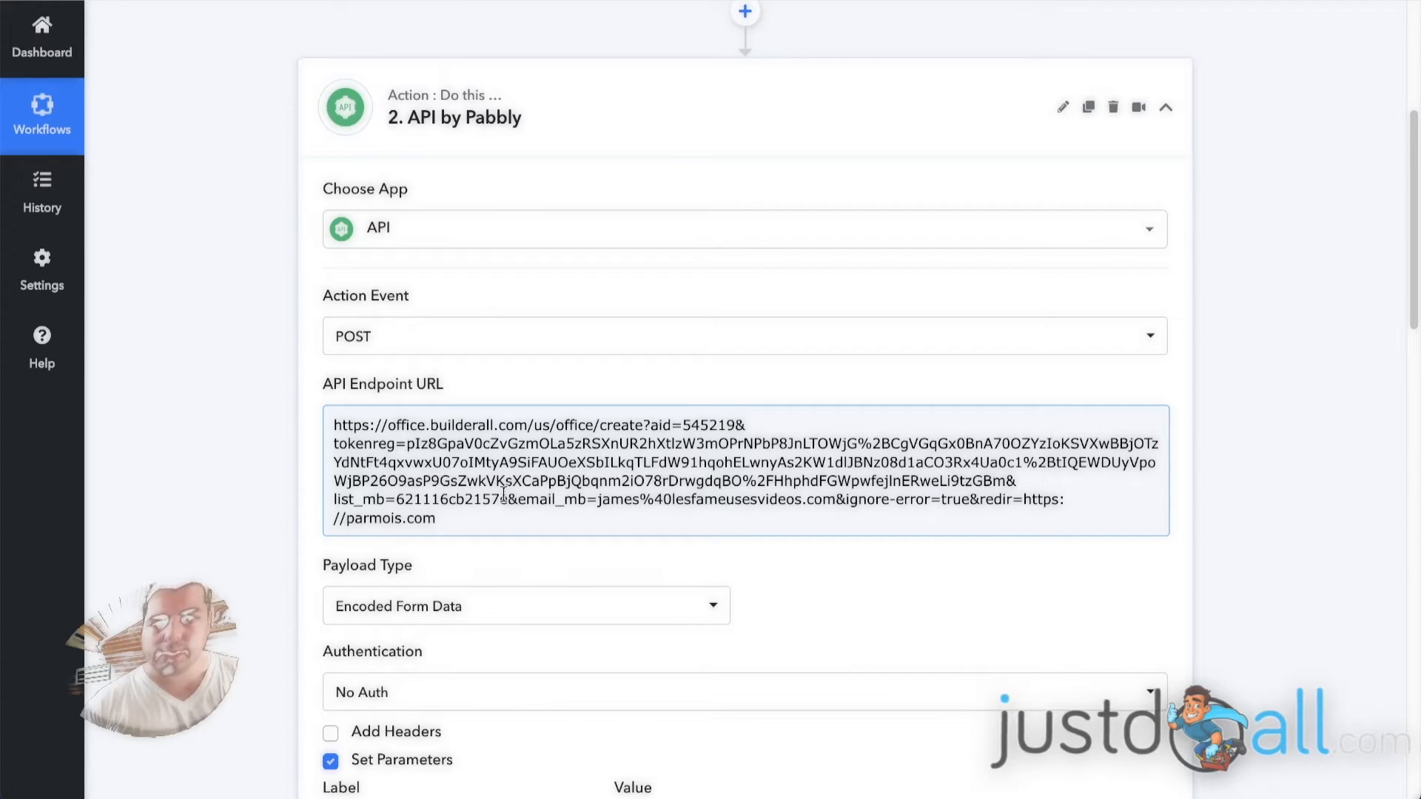
click(256, 437)
Review the API action's payload type, authentication and parameter labels with their mapped values.
scroll(253, 430, down, 4)
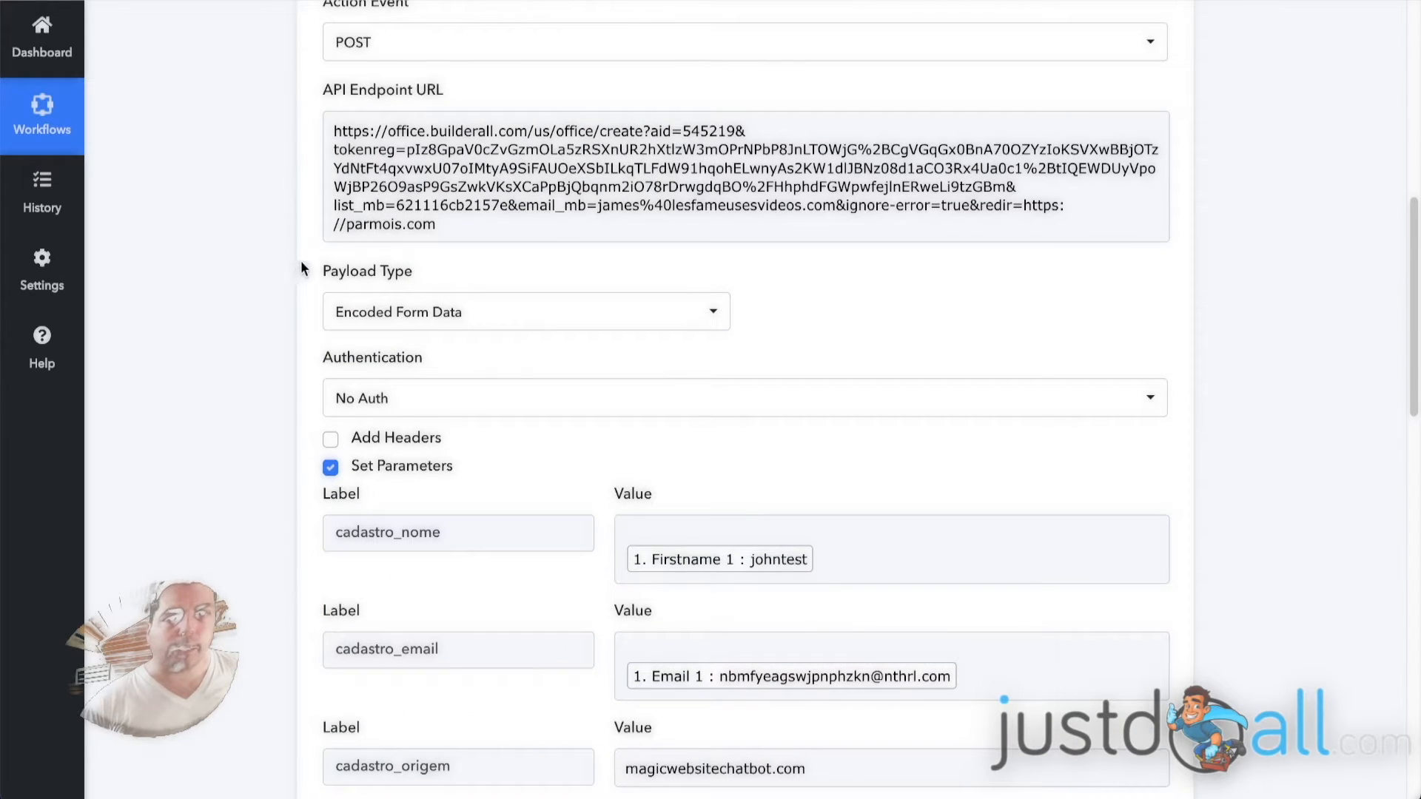
click(504, 320)
click(242, 339)
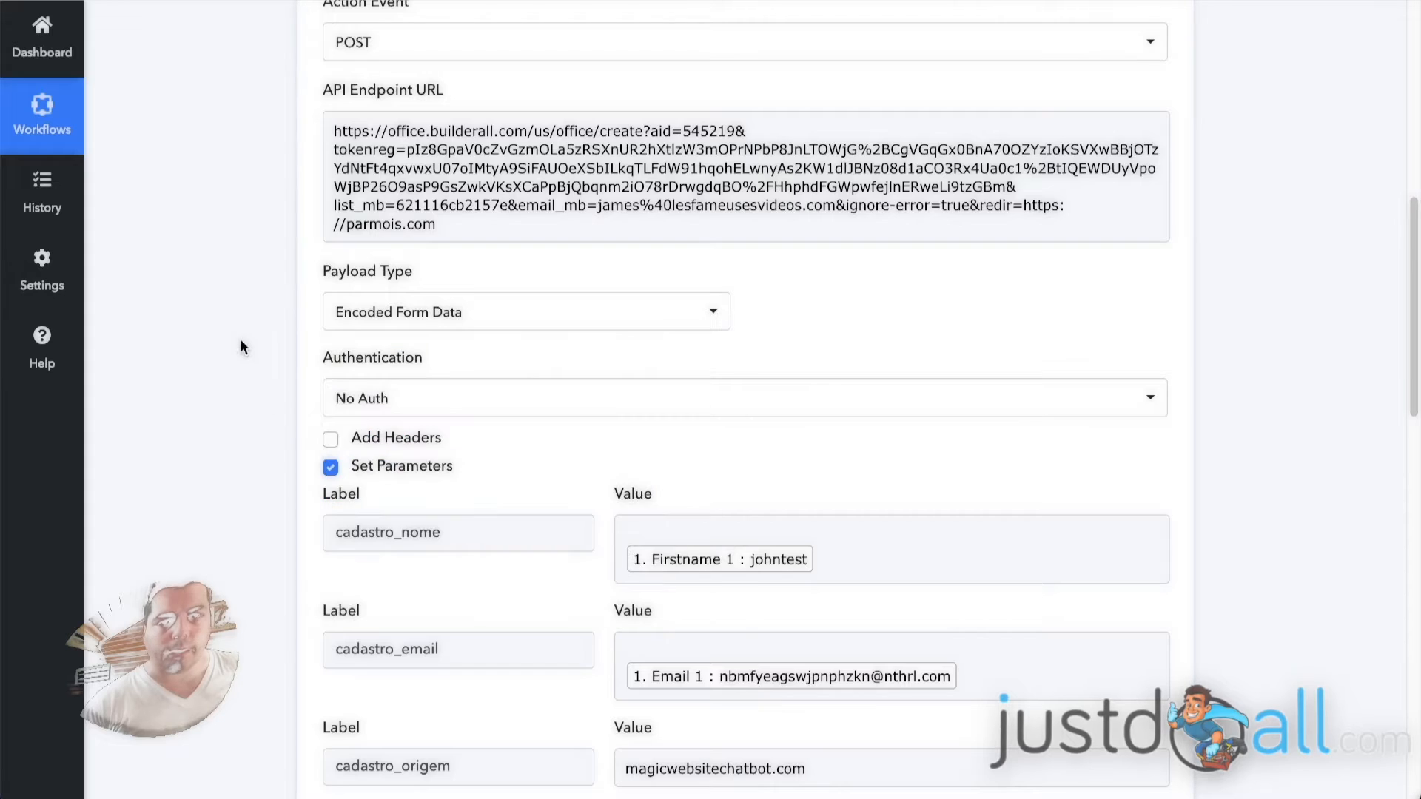
scroll(298, 363, down, 3)
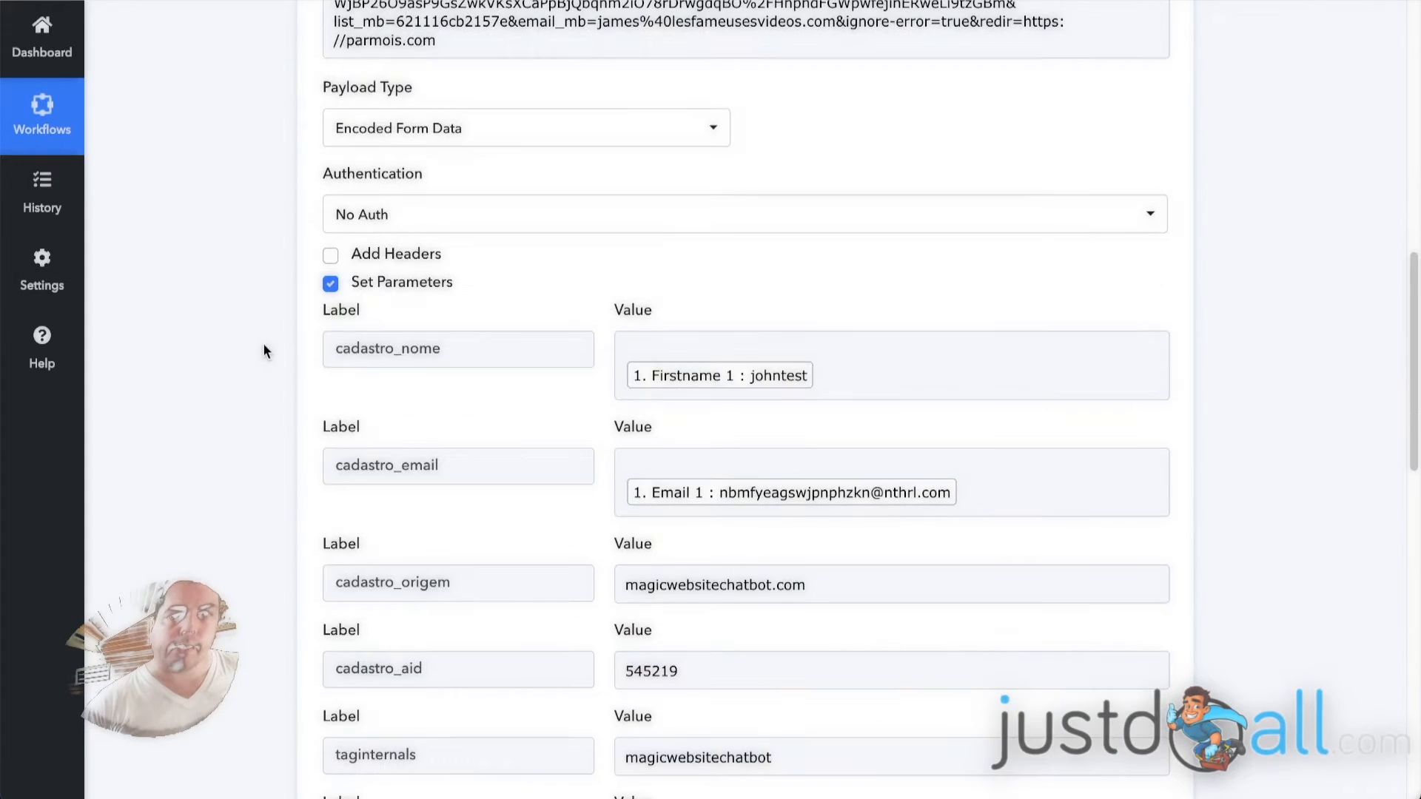
scroll(278, 339, down, 1)
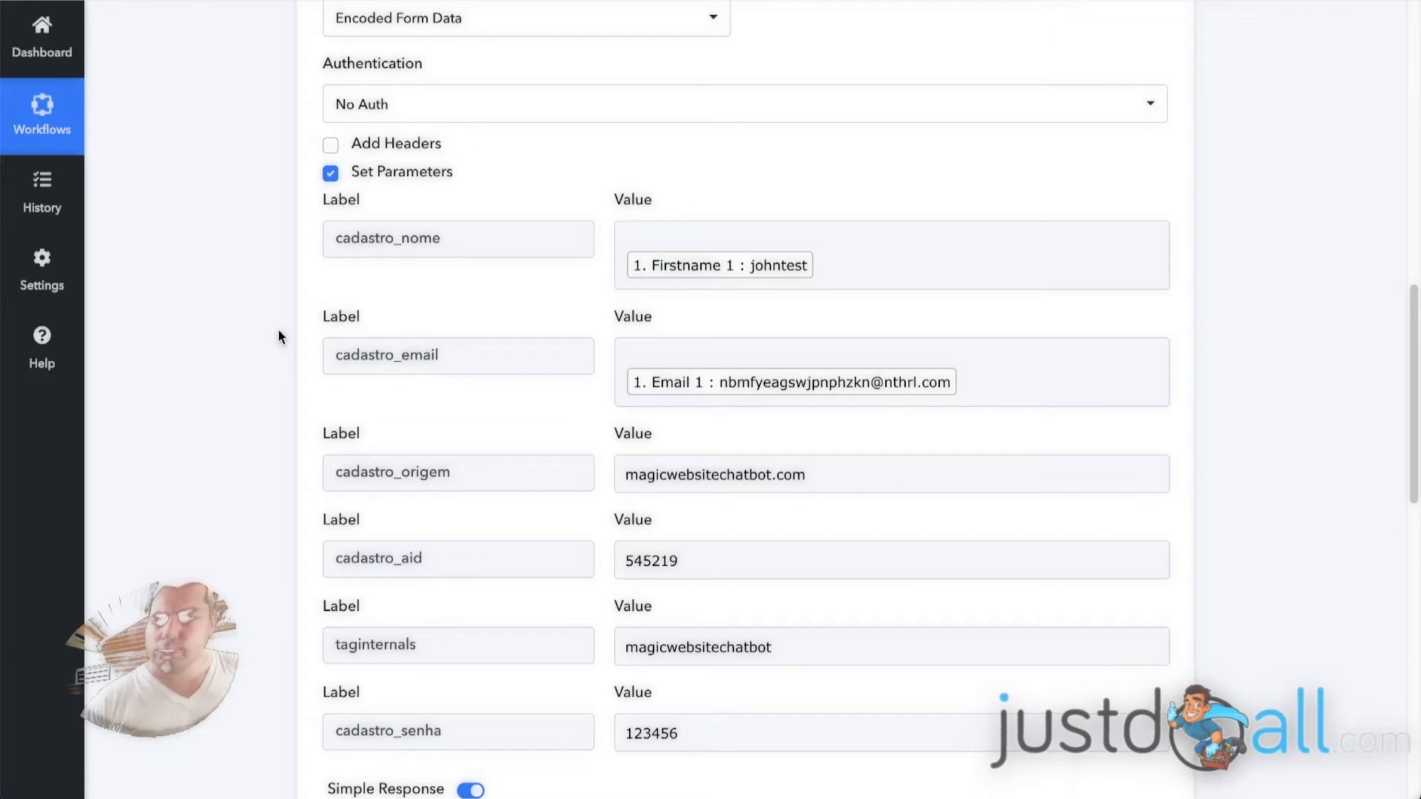
Examine the cadastro_nome and cadastro_email parameters of the API action and the webhook fields mapped to them.
scroll(269, 220, down, 1)
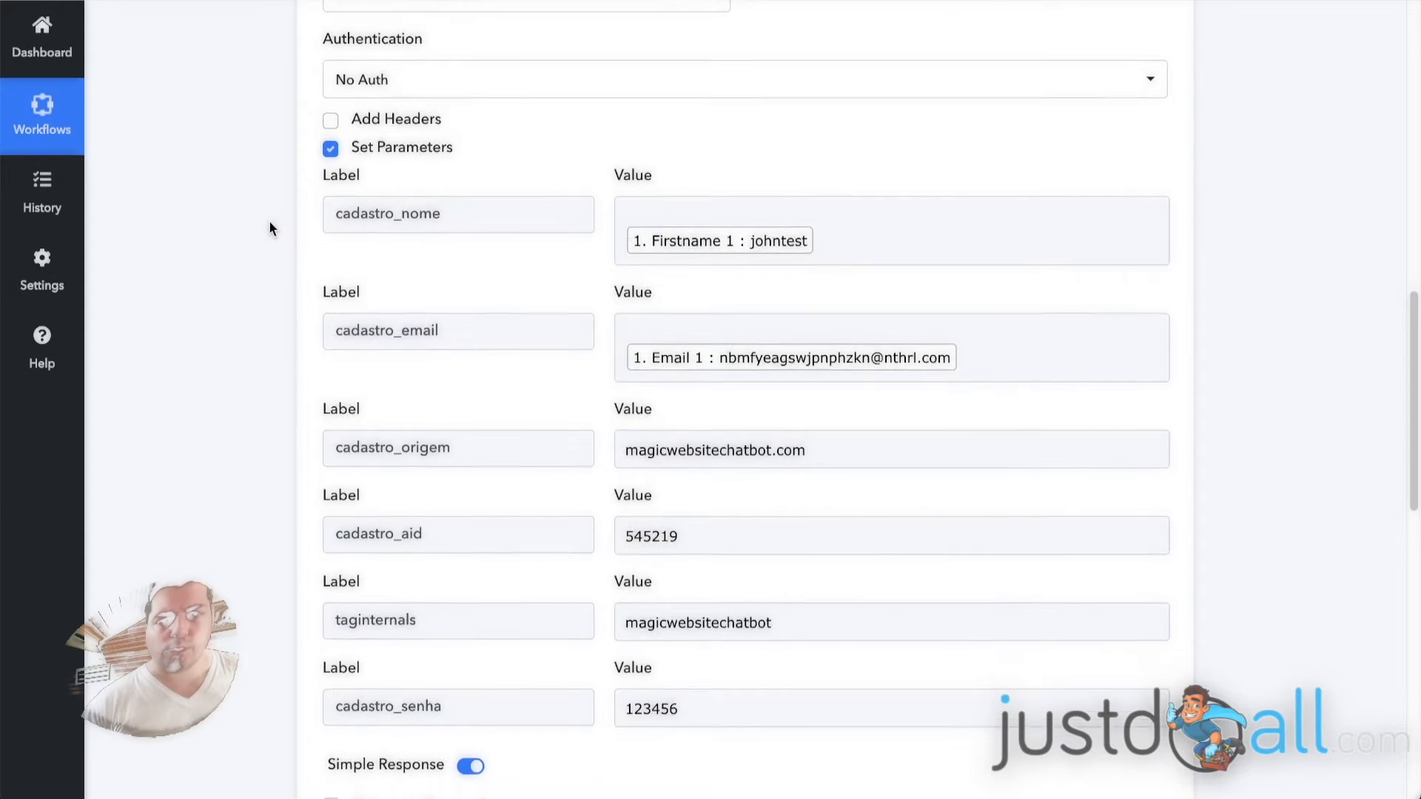
scroll(268, 198, down, 1)
click(420, 130)
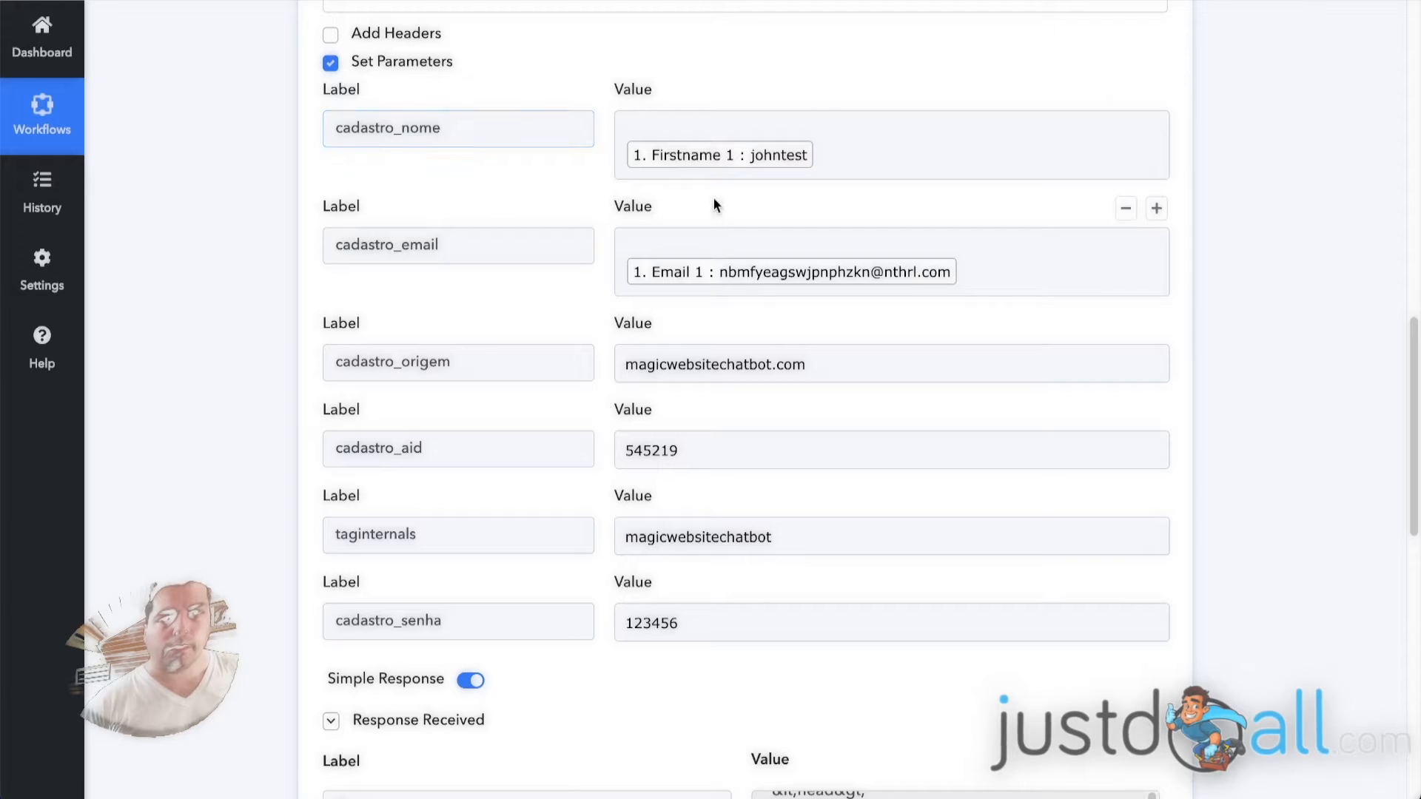
click(699, 159)
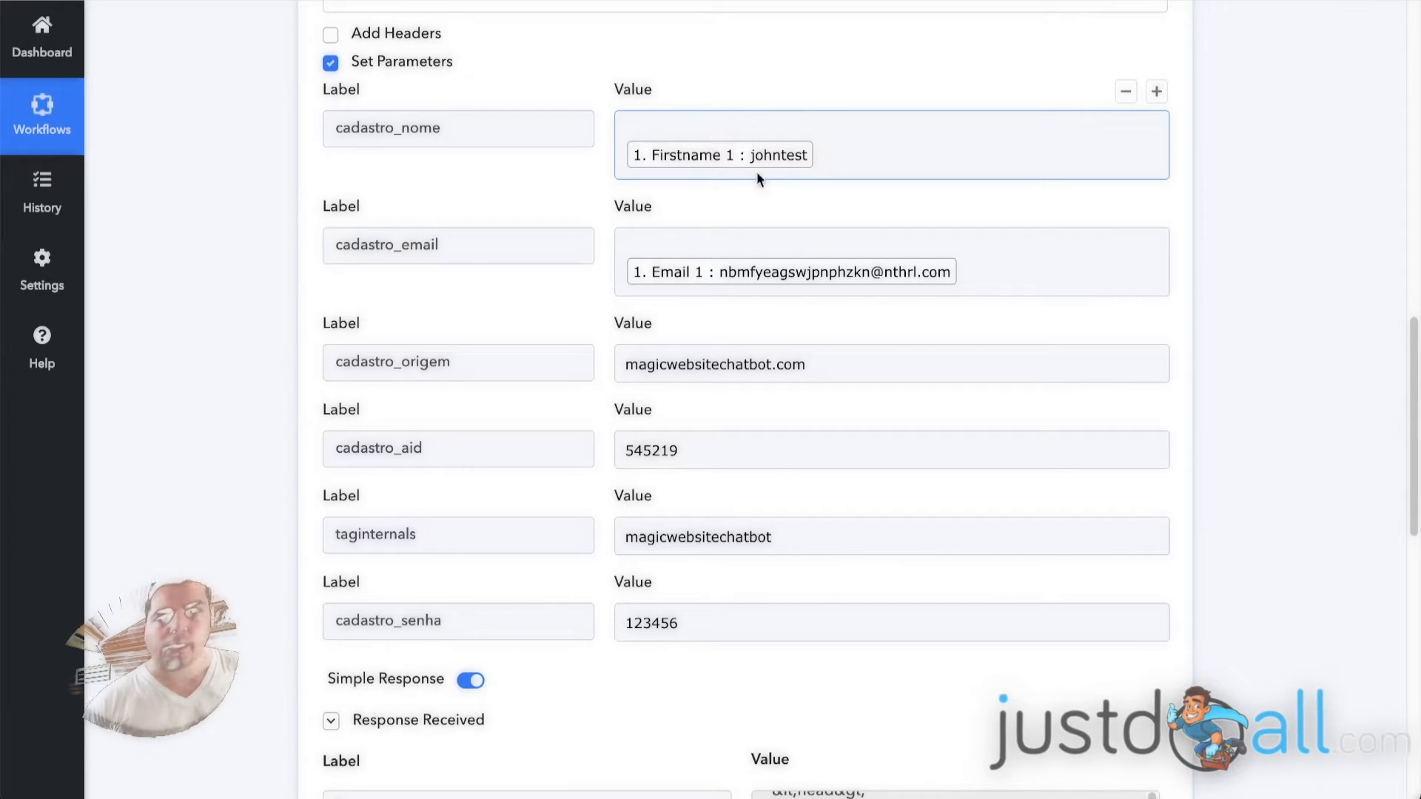
click(348, 248)
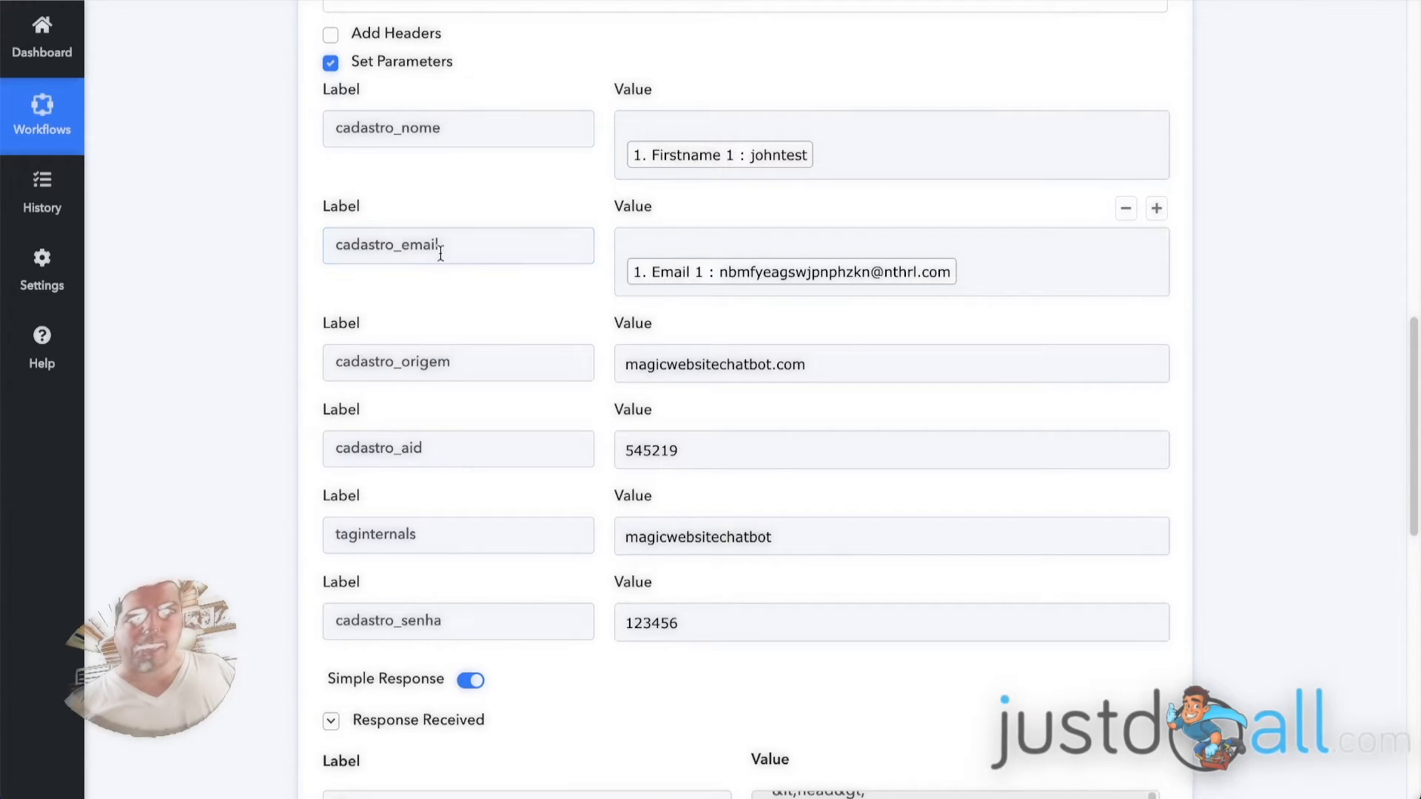
click(750, 240)
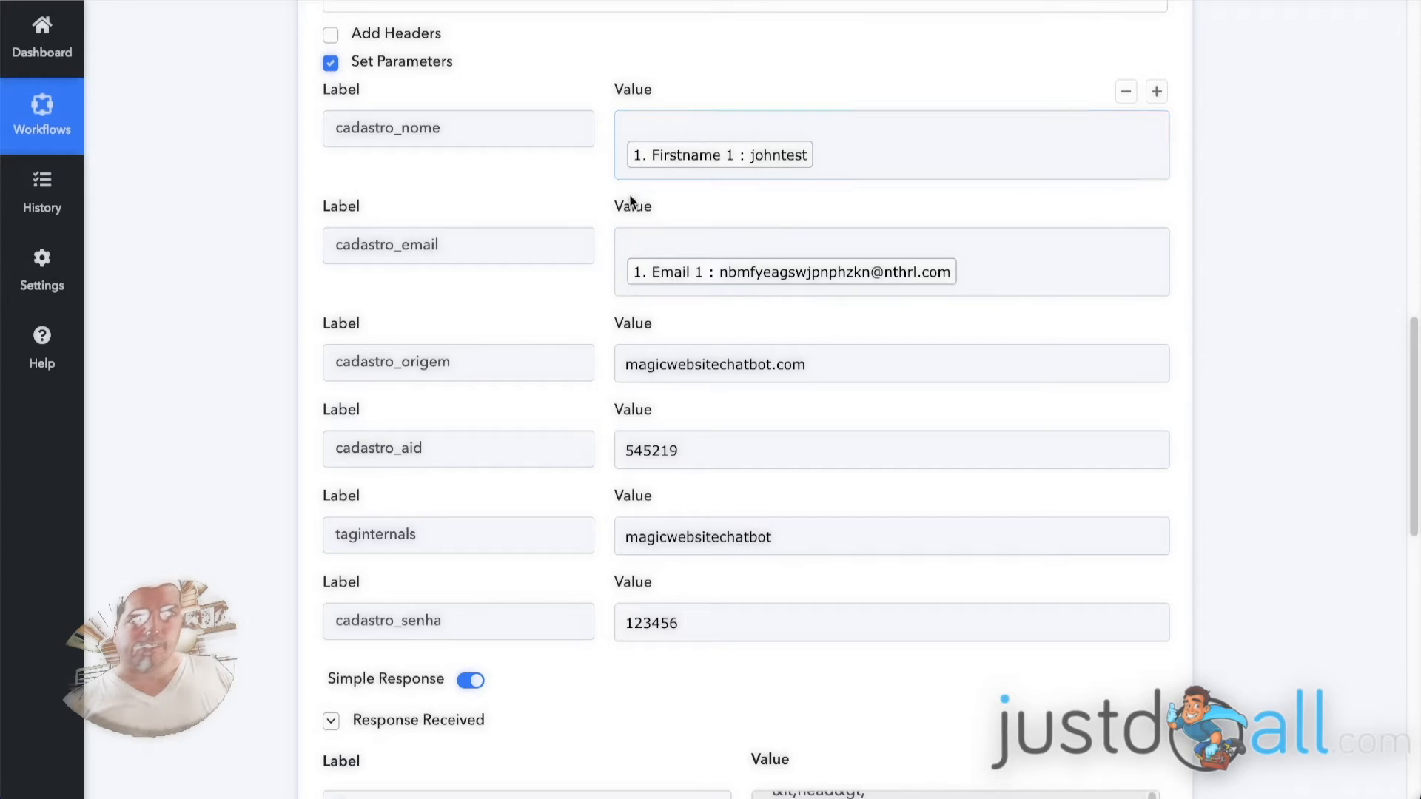
Expand the webhook trigger and its received response to check the captured Email 1 and Firstname 1 fields.
scroll(256, 220, up, 1)
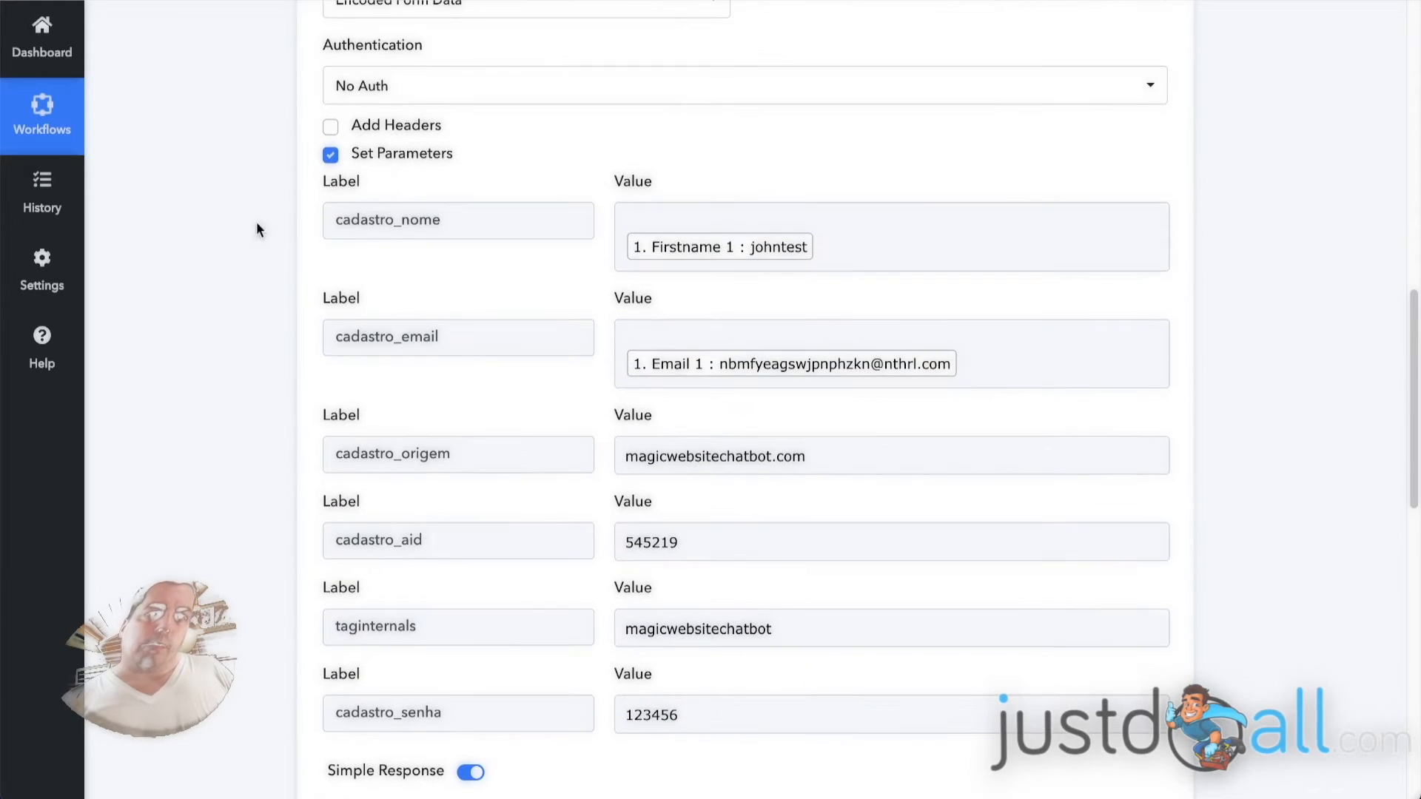
scroll(260, 243, up, 5)
scroll(263, 246, up, 7)
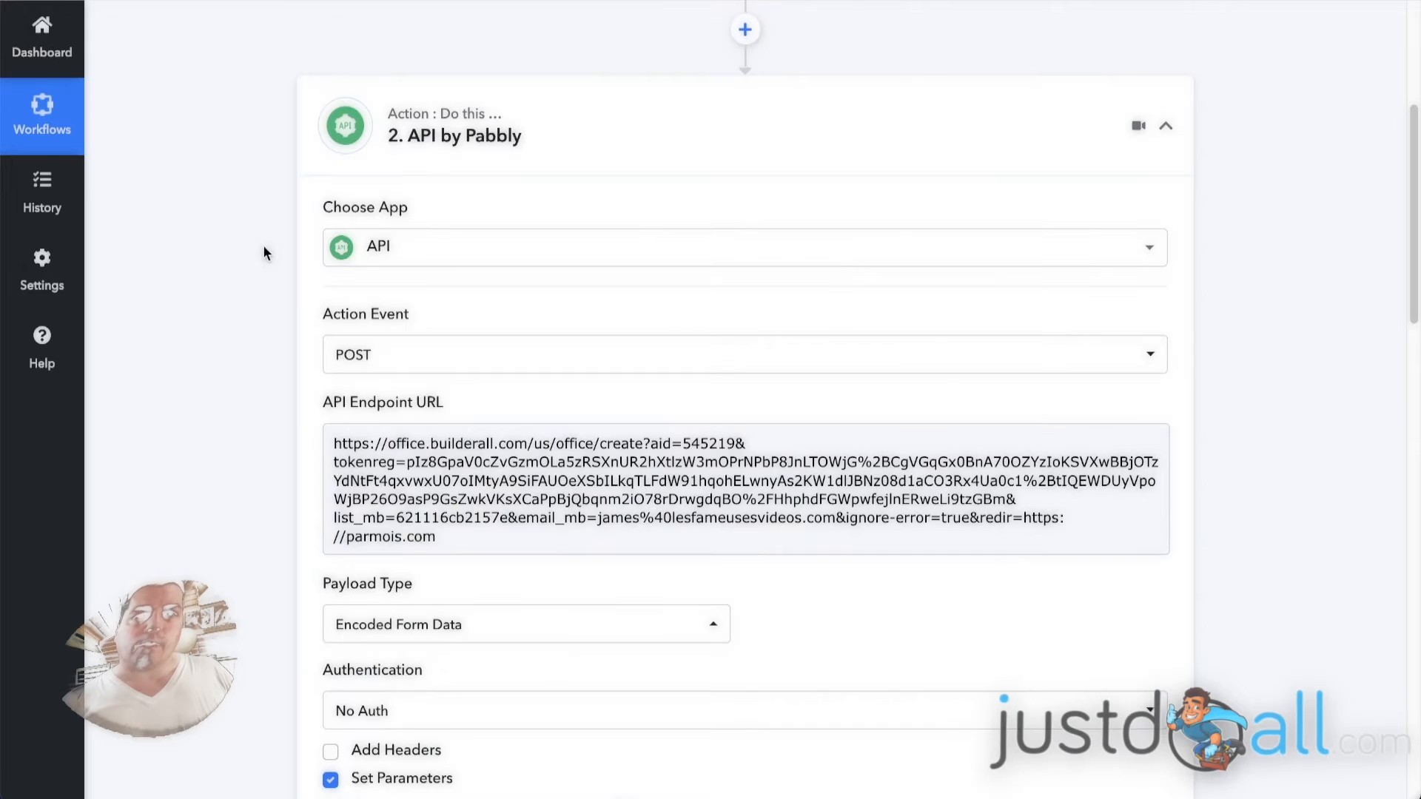
click(601, 203)
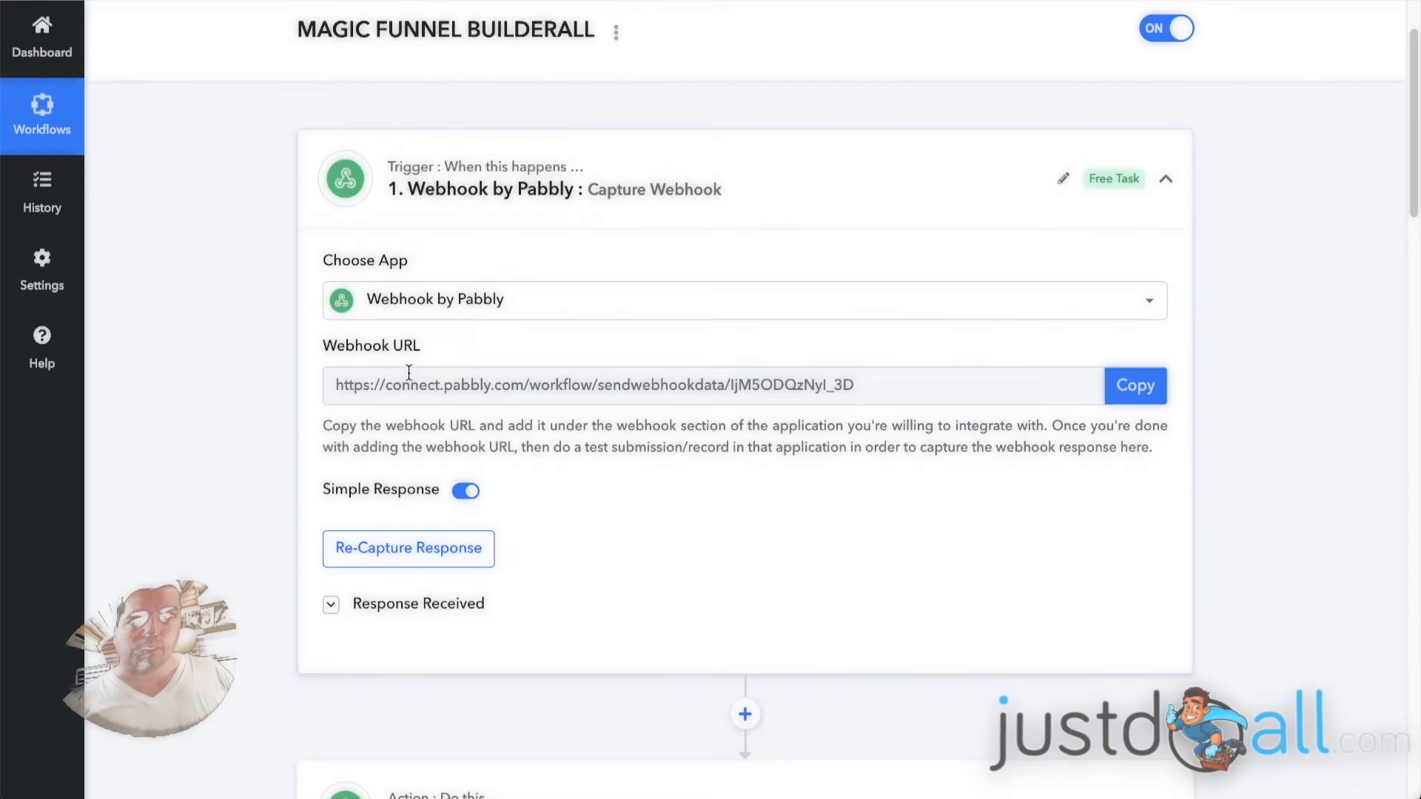
scroll(208, 533, down, 2)
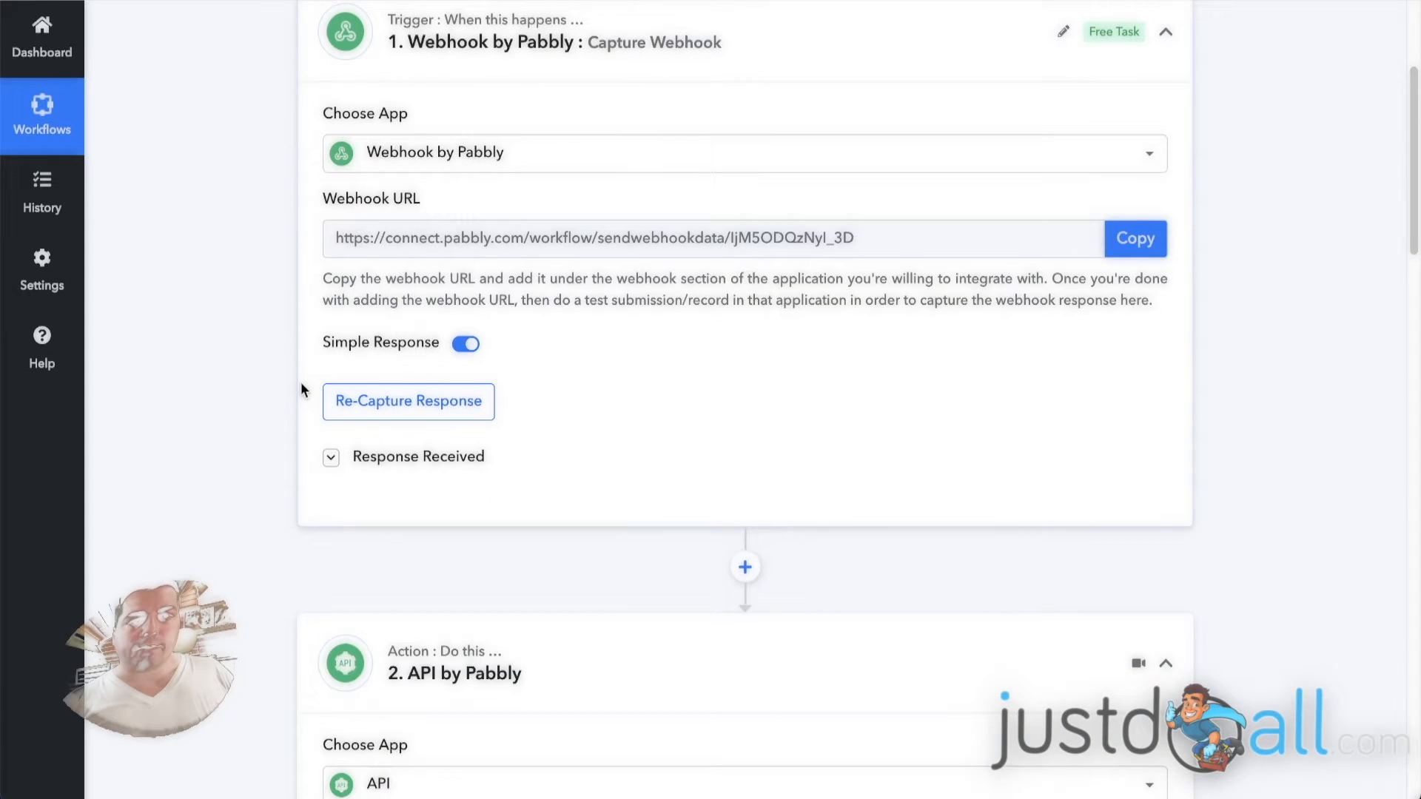
click(401, 472)
scroll(253, 422, down, 2)
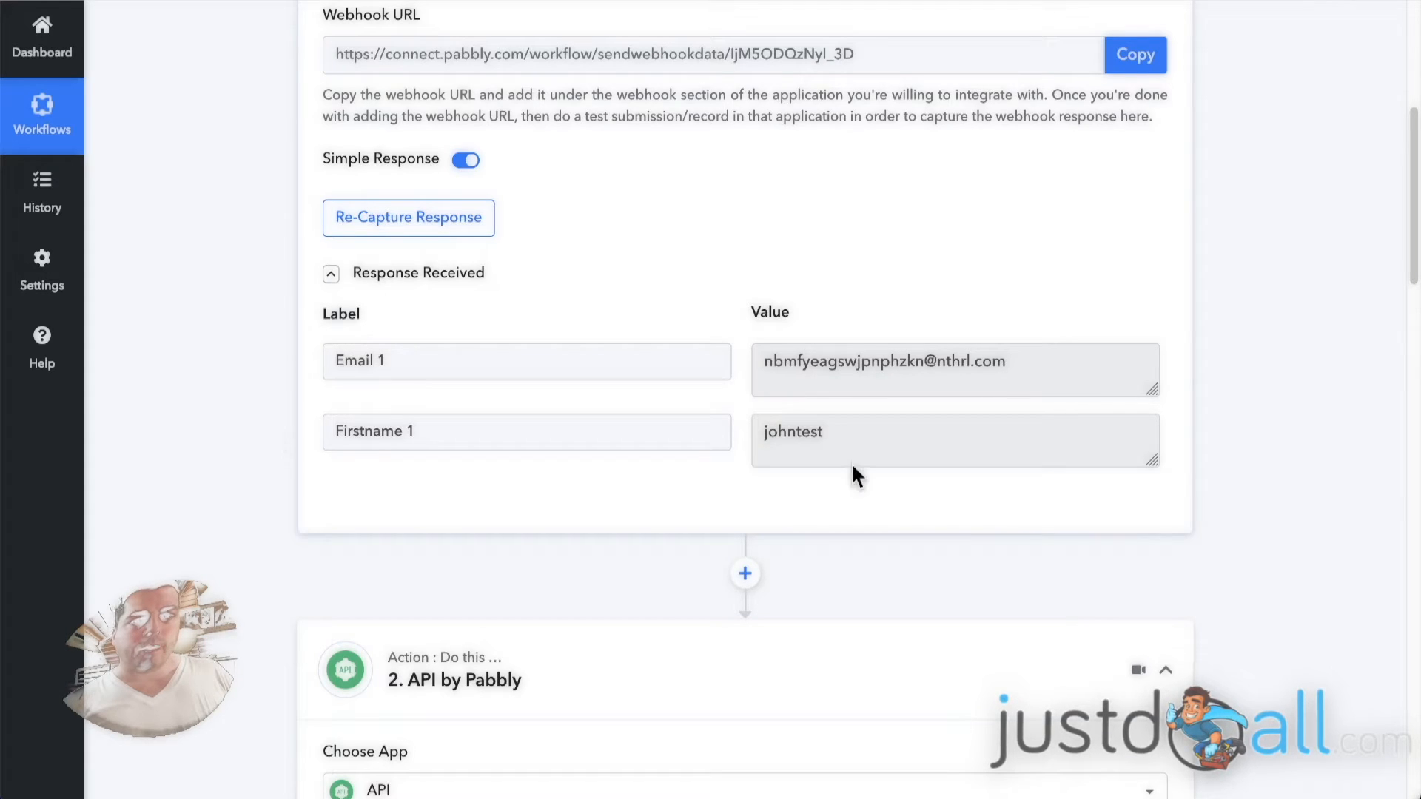
scroll(254, 308, down, 4)
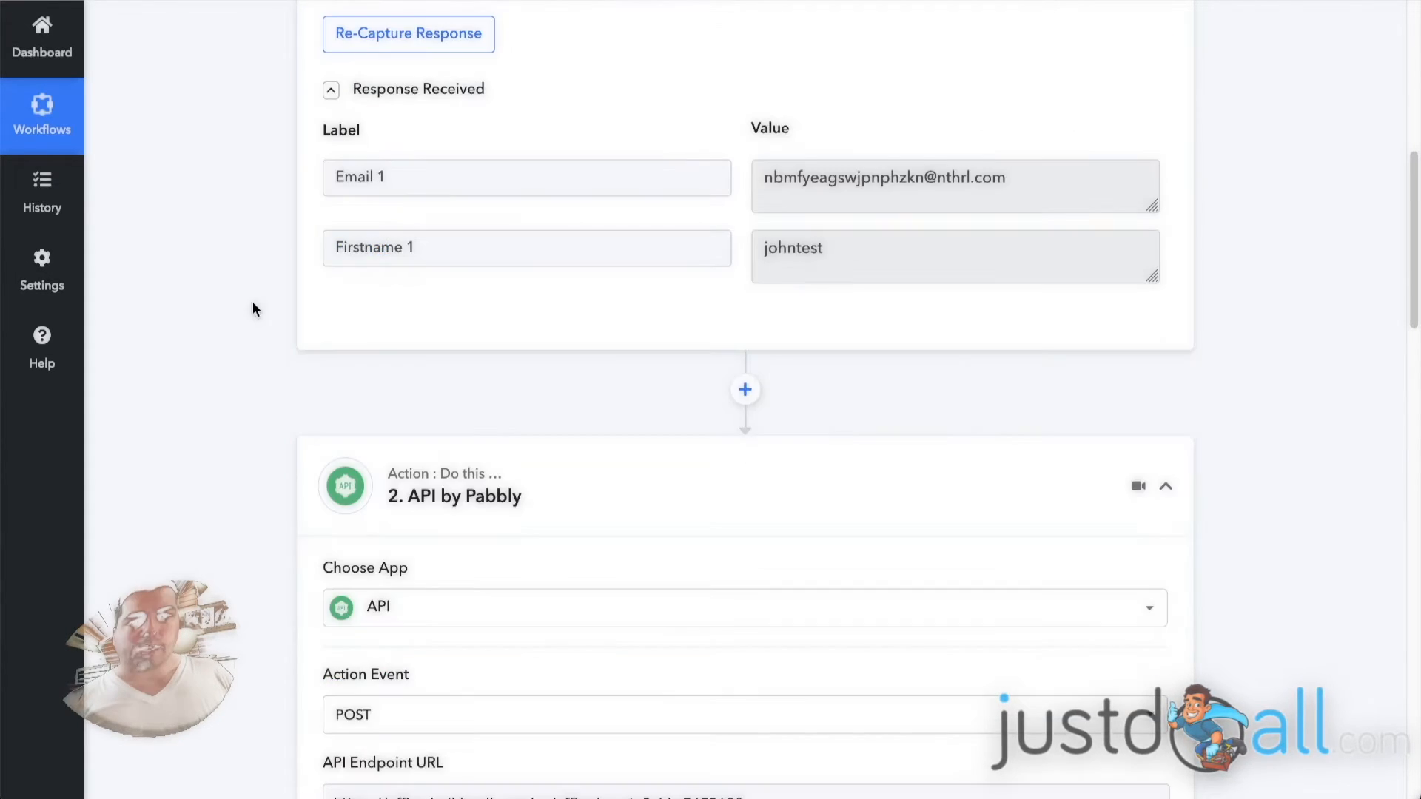
Return to the API action's parameters and compare the name and email mappings with the captured webhook fields.
scroll(271, 294, down, 4)
scroll(273, 294, down, 3)
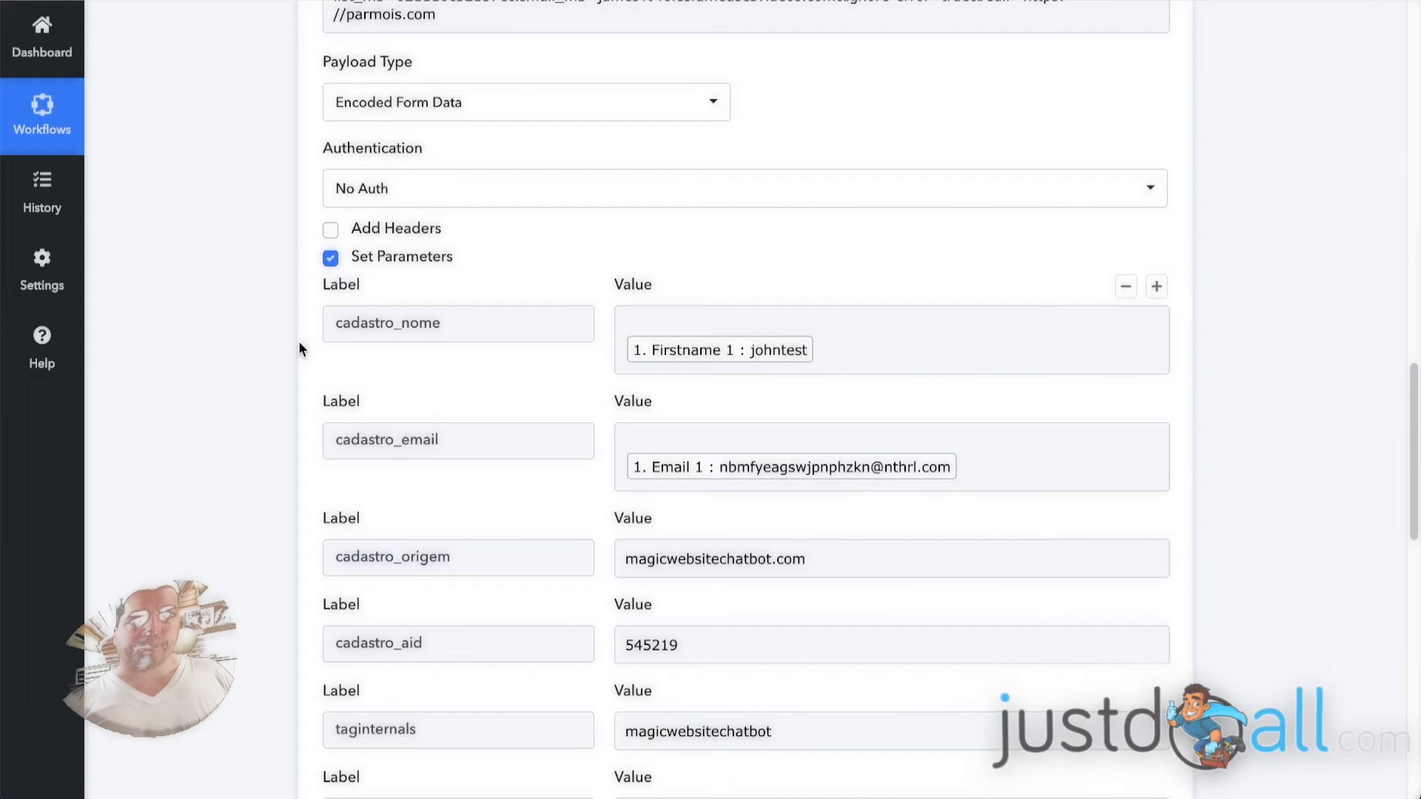
scroll(615, 142, down, 3)
click(615, 142)
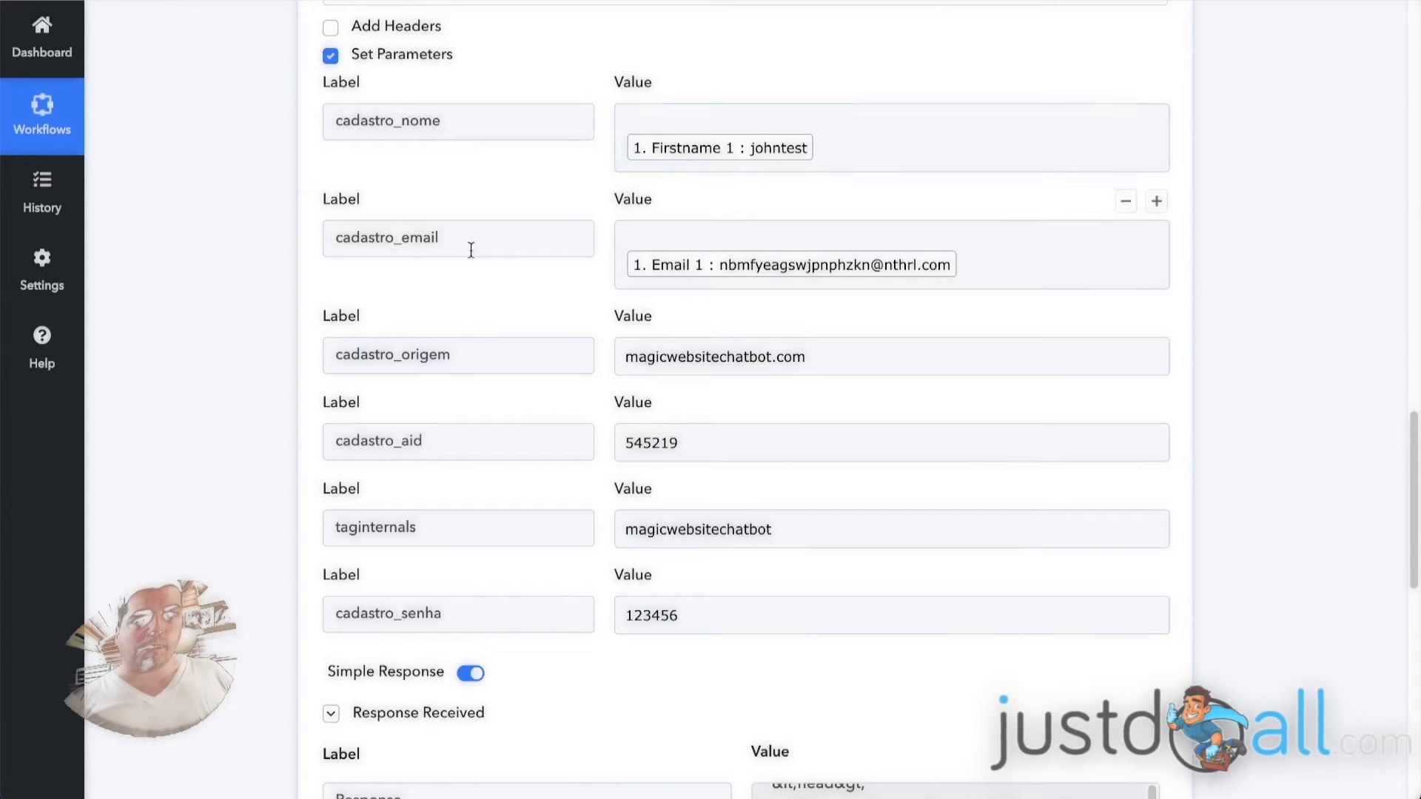
Inspect the taginternals and cadastro_senha parameters, including the default password value for new accounts.
scroll(444, 340, down, 1)
click(419, 432)
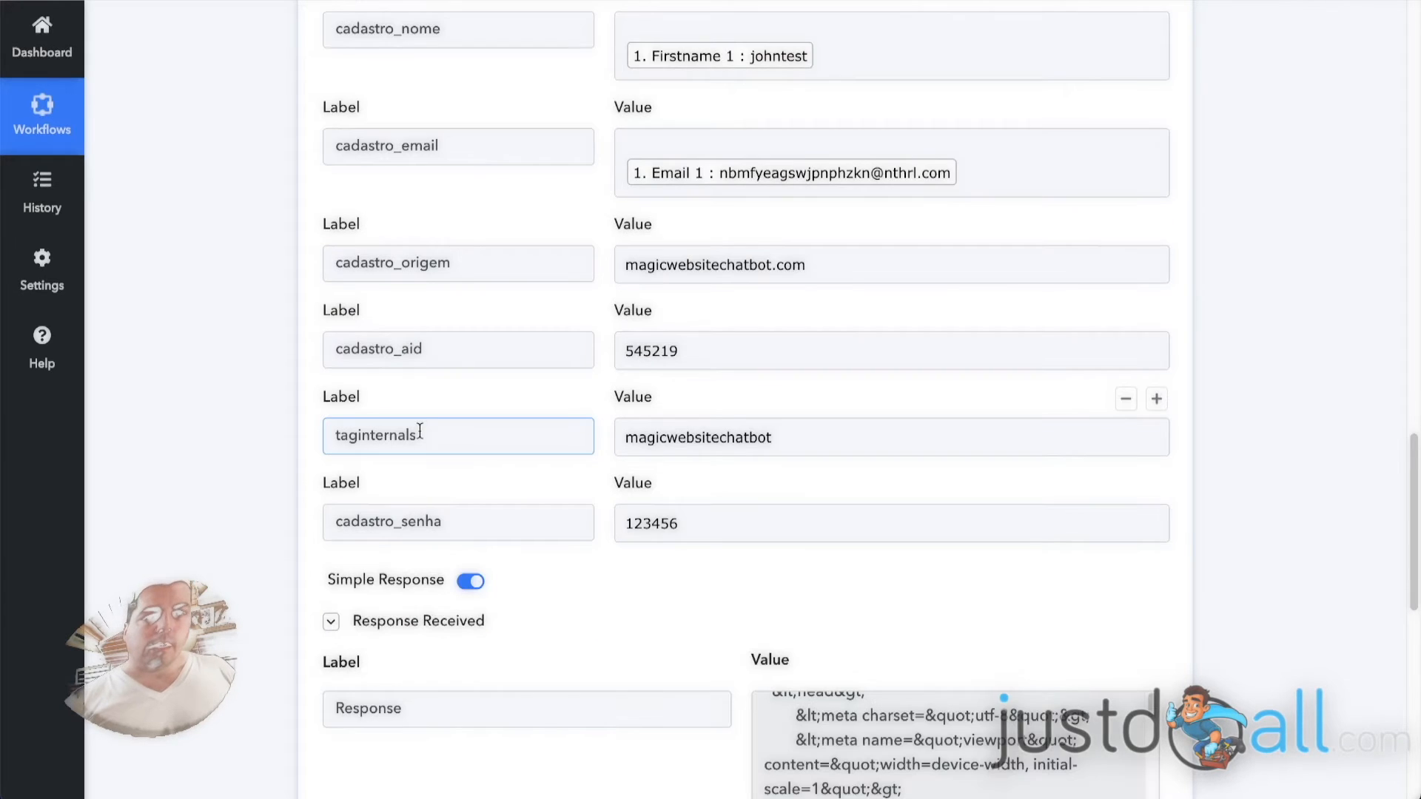
click(454, 477)
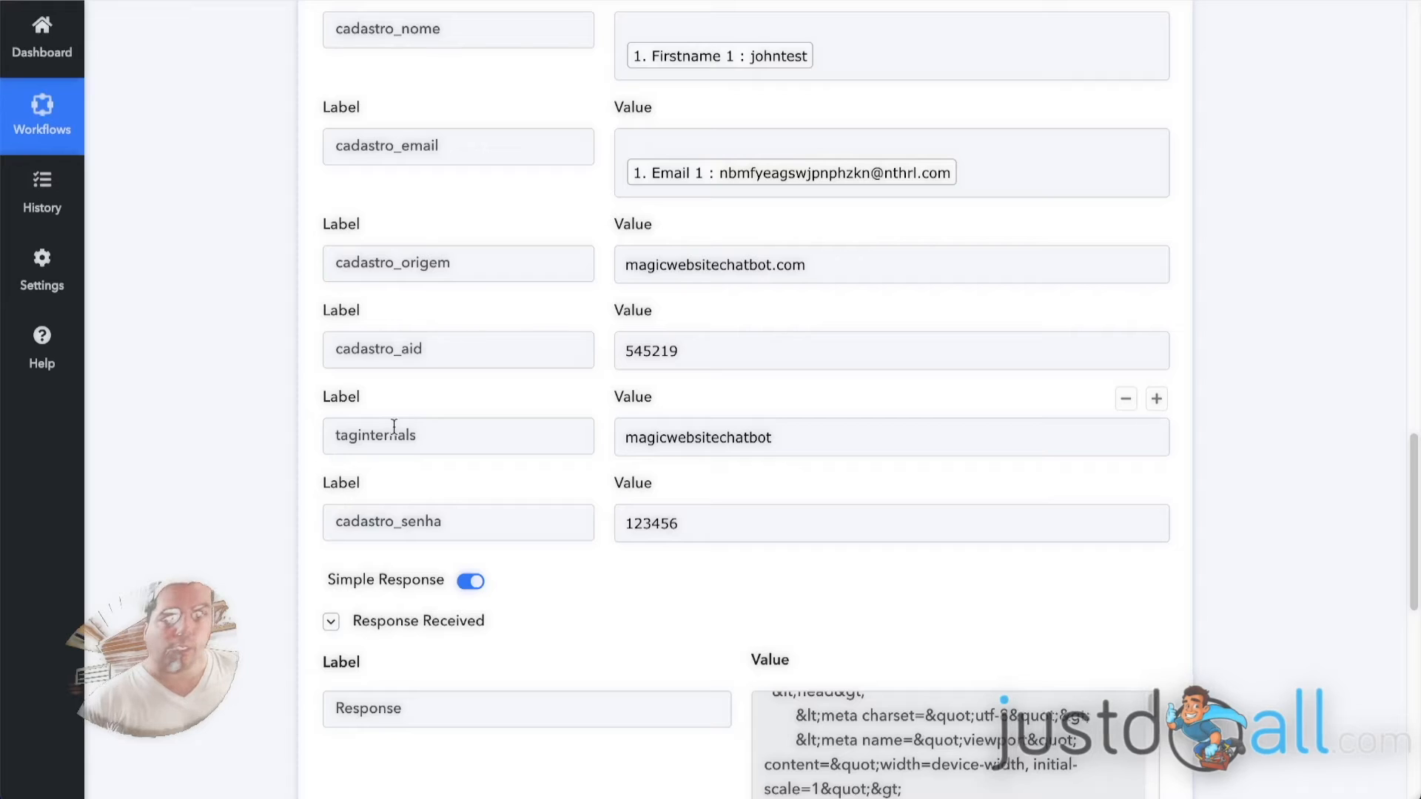
click(397, 526)
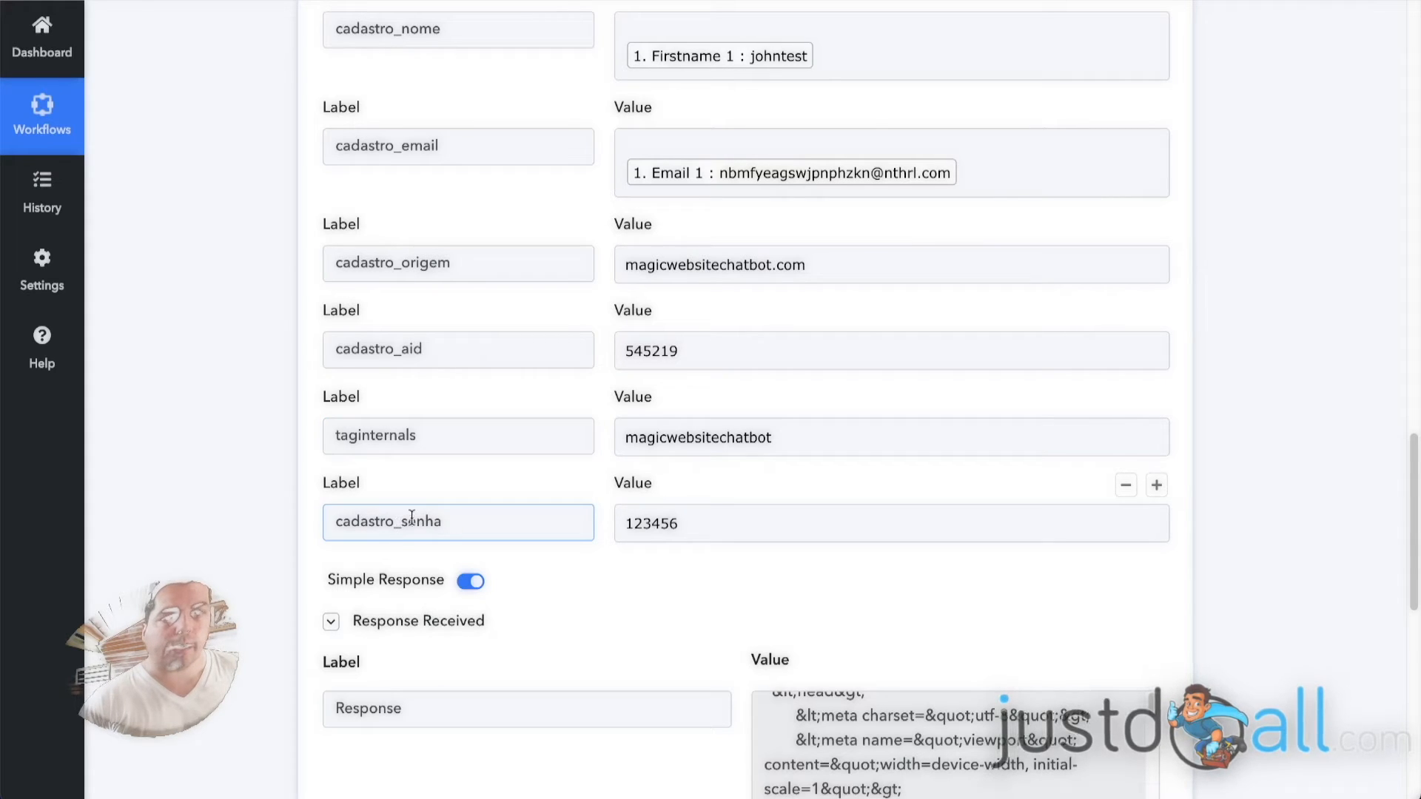
click(644, 518)
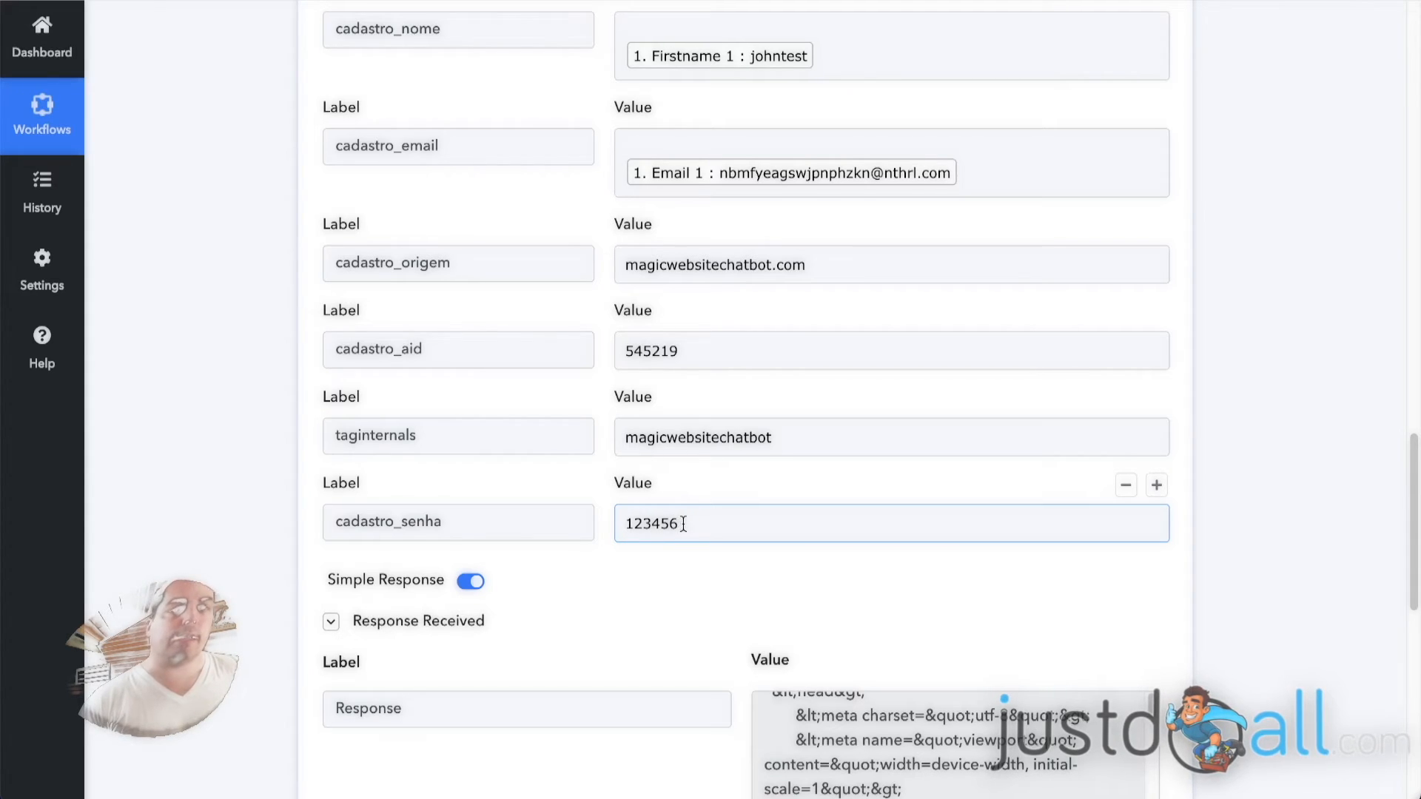
click(243, 450)
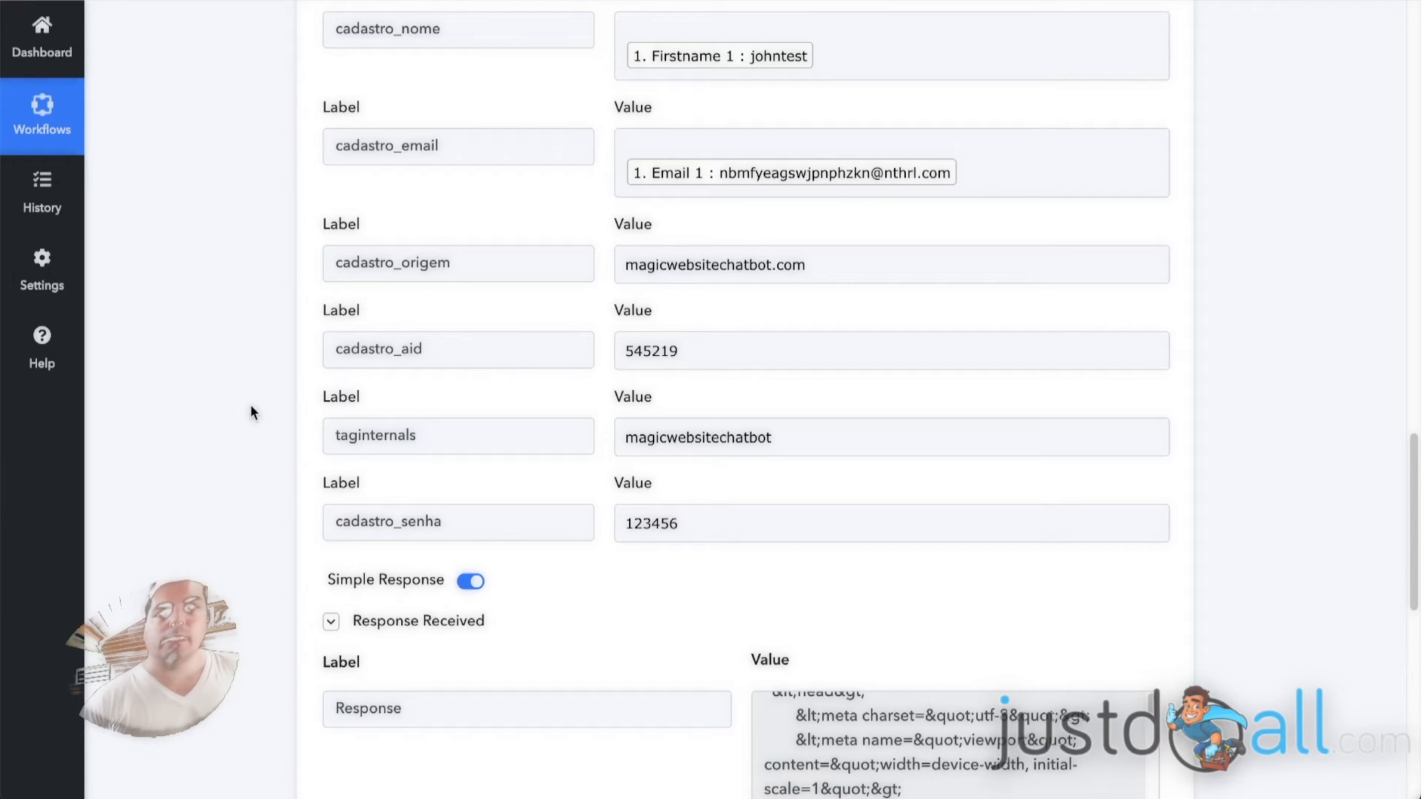
click(707, 528)
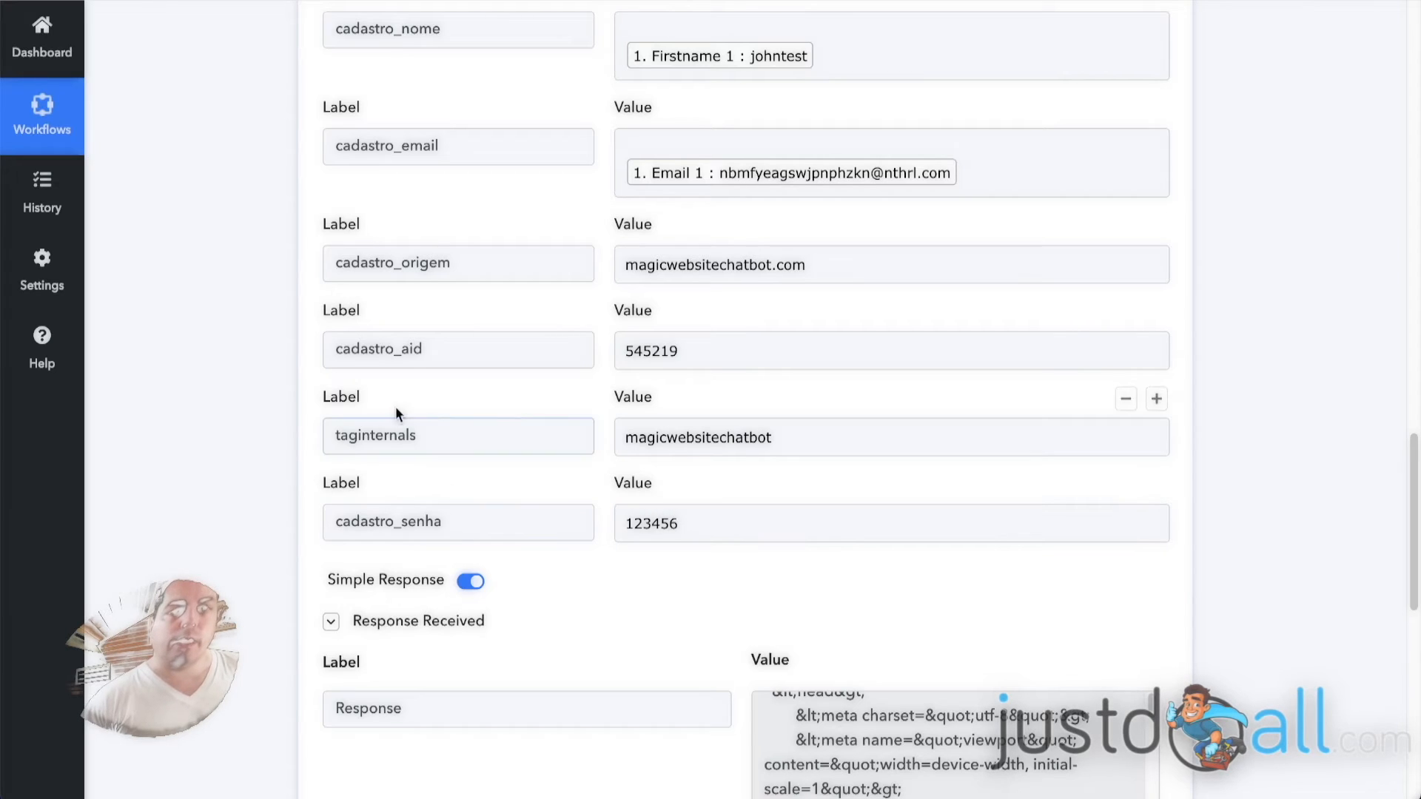
Check the cadastro_origem and cadastro_aid parameters and the affiliate ID value.
click(404, 255)
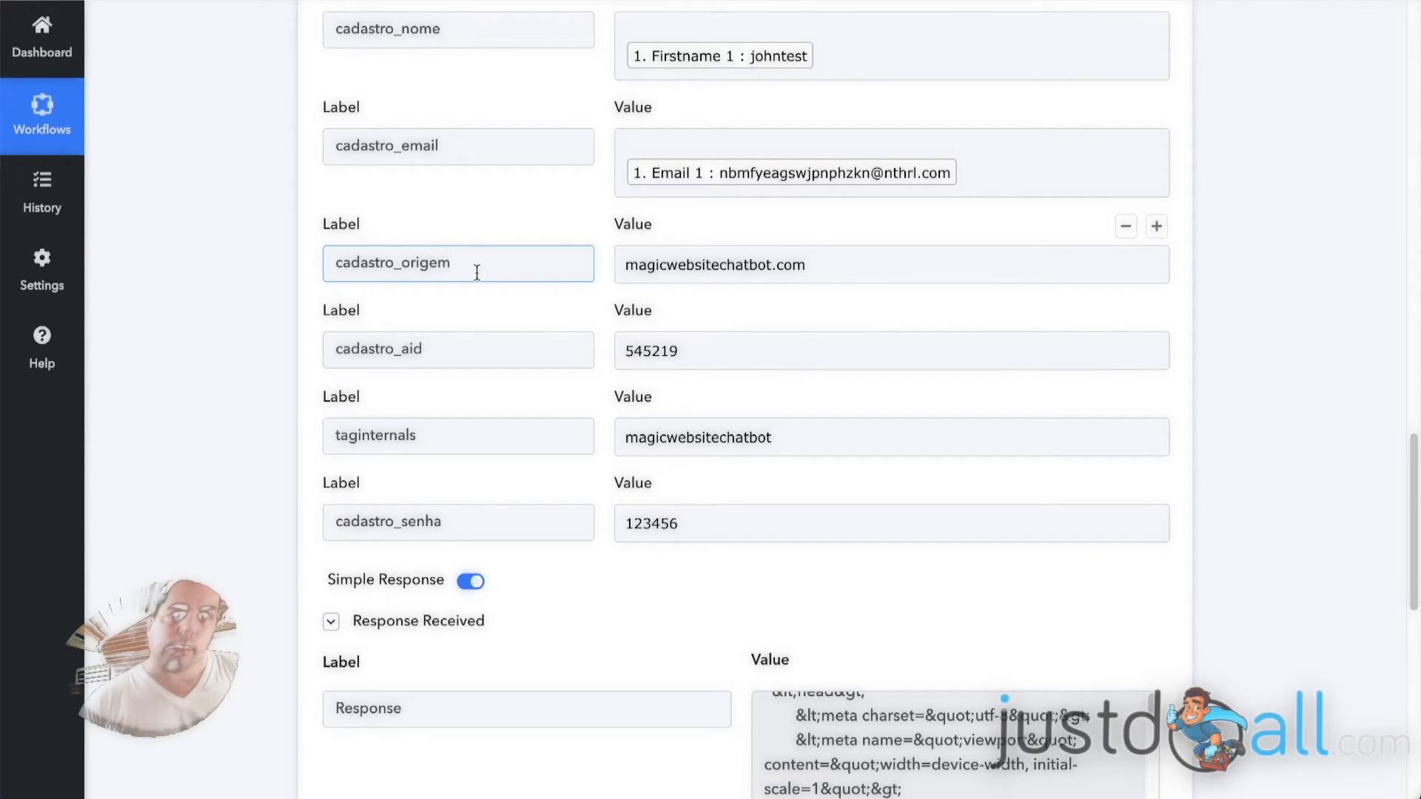
click(424, 347)
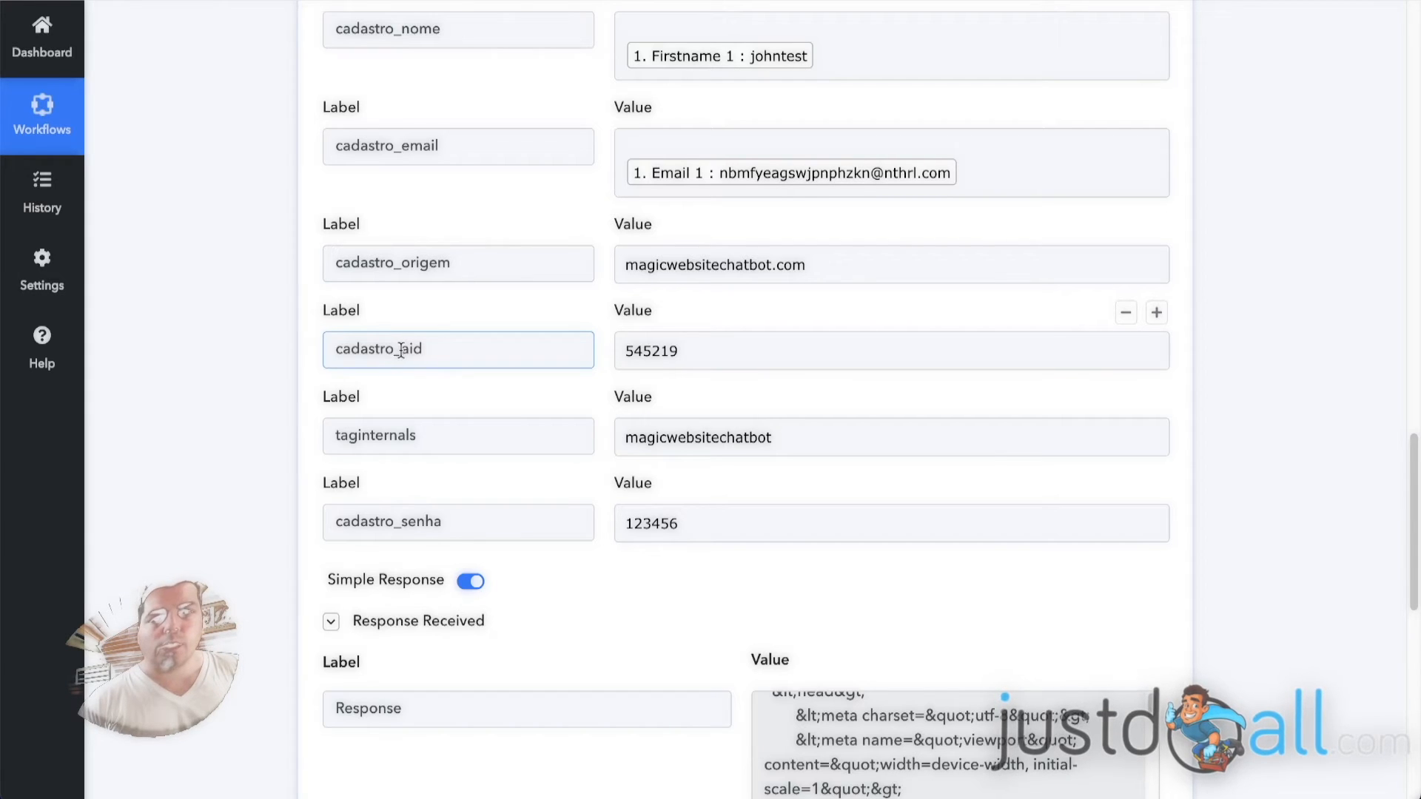
click(633, 347)
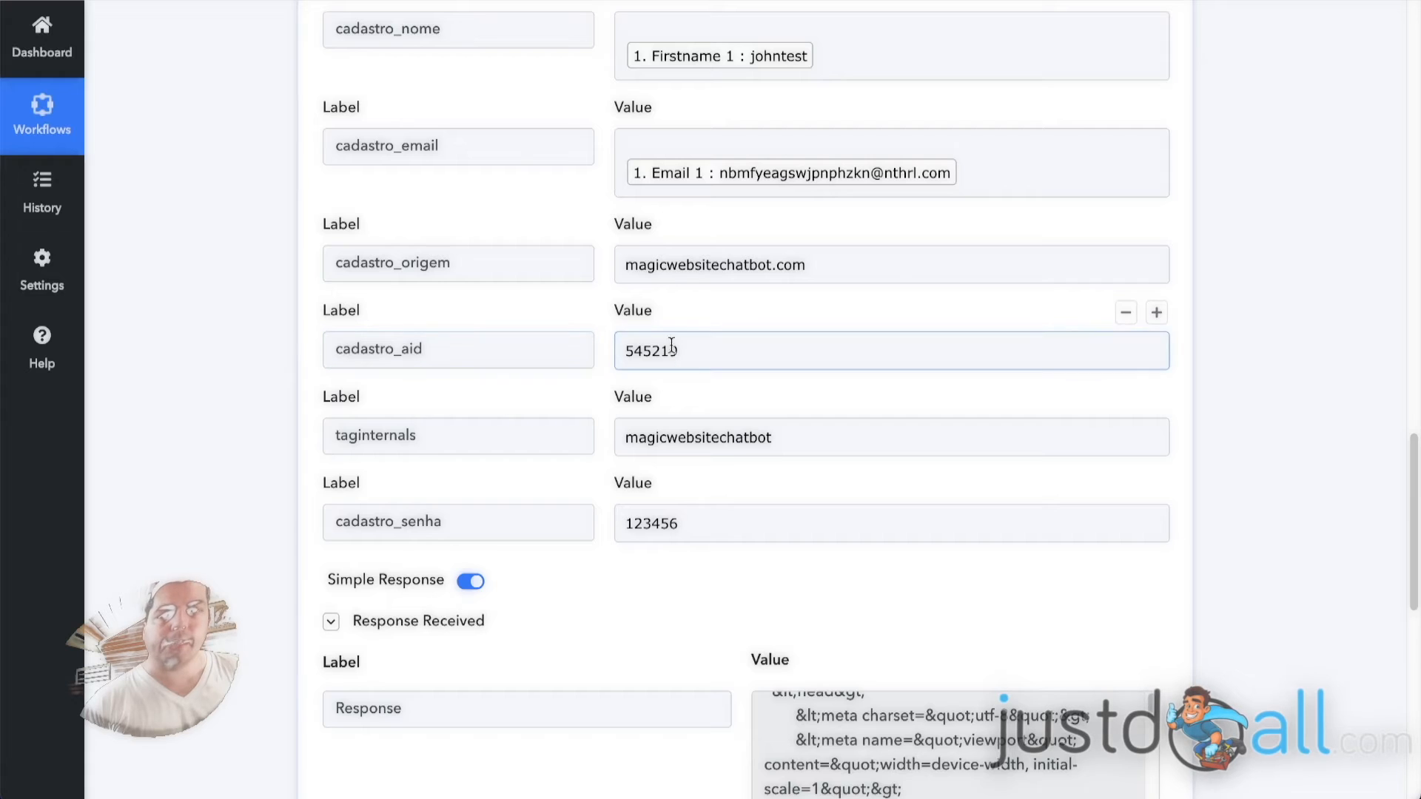
Review the API action's endpoint URL once more together with the full parameter list and response section.
scroll(264, 343, up, 7)
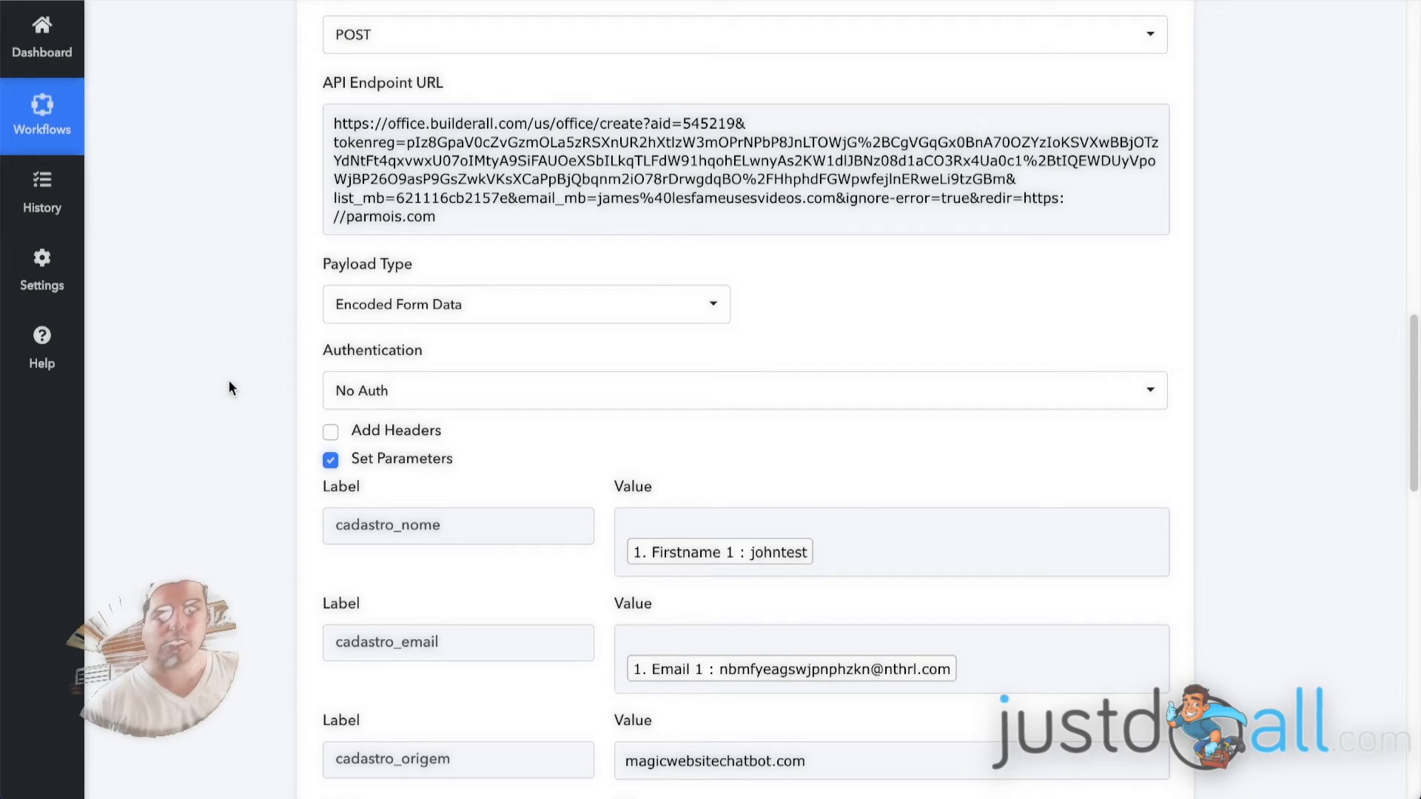
scroll(256, 172, down, 2)
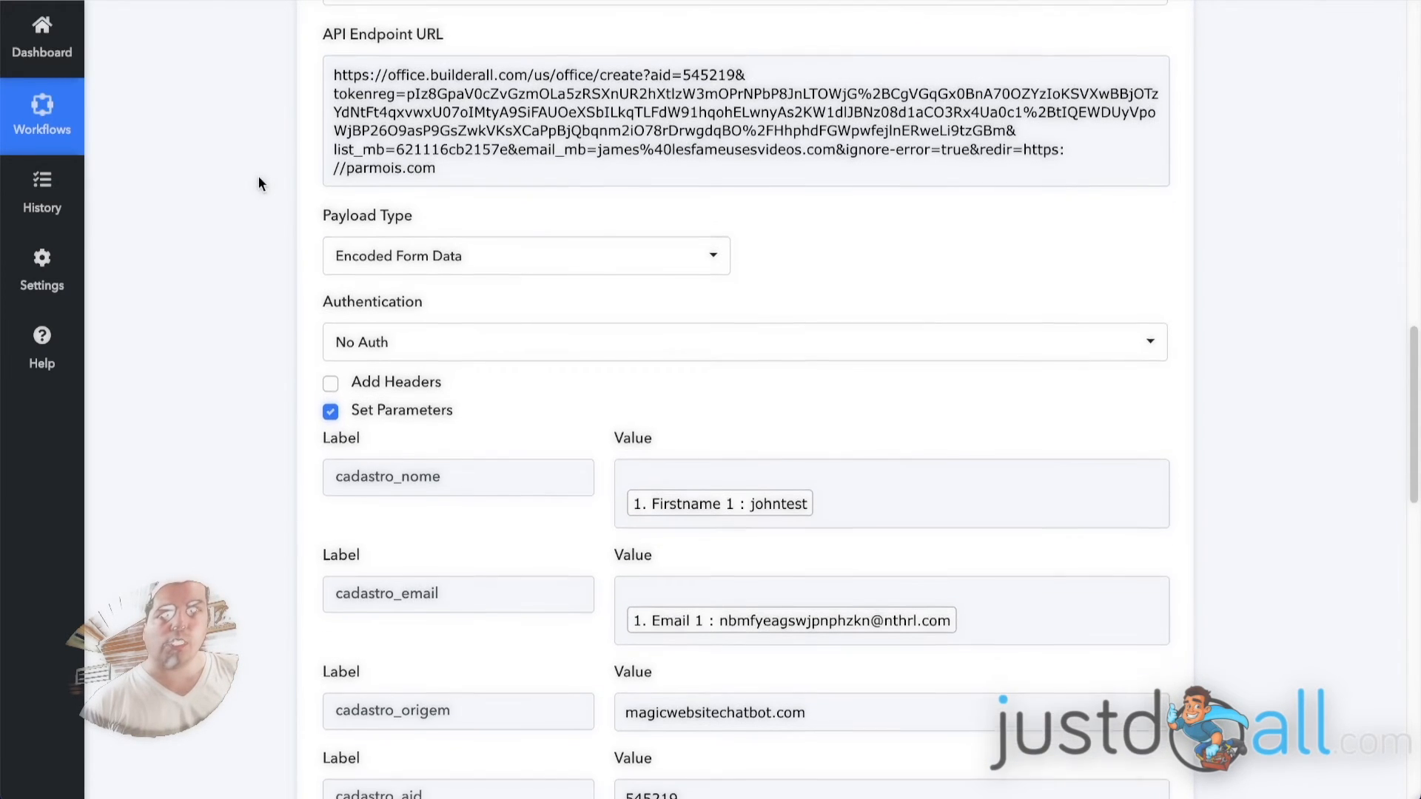
scroll(273, 175, down, 6)
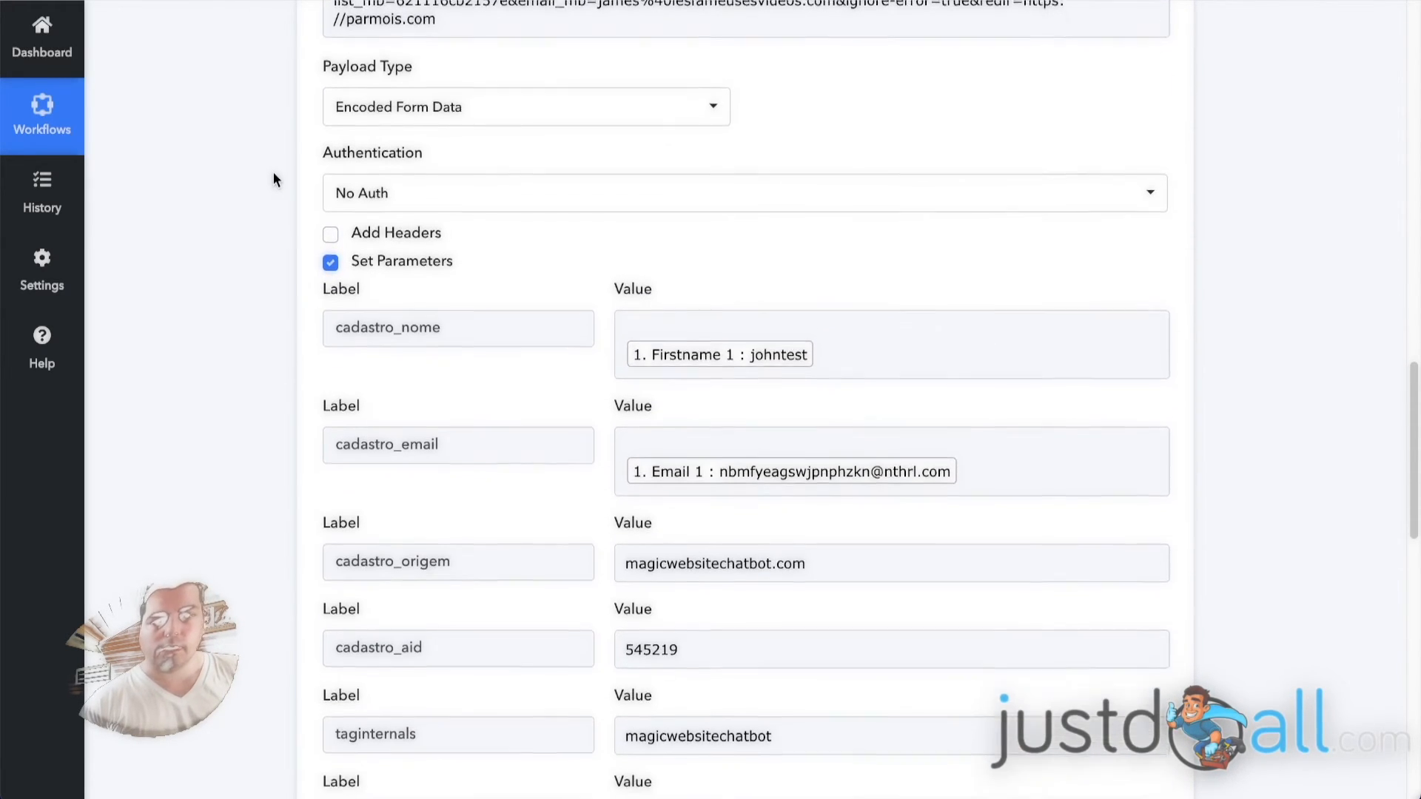
scroll(281, 171, down, 1)
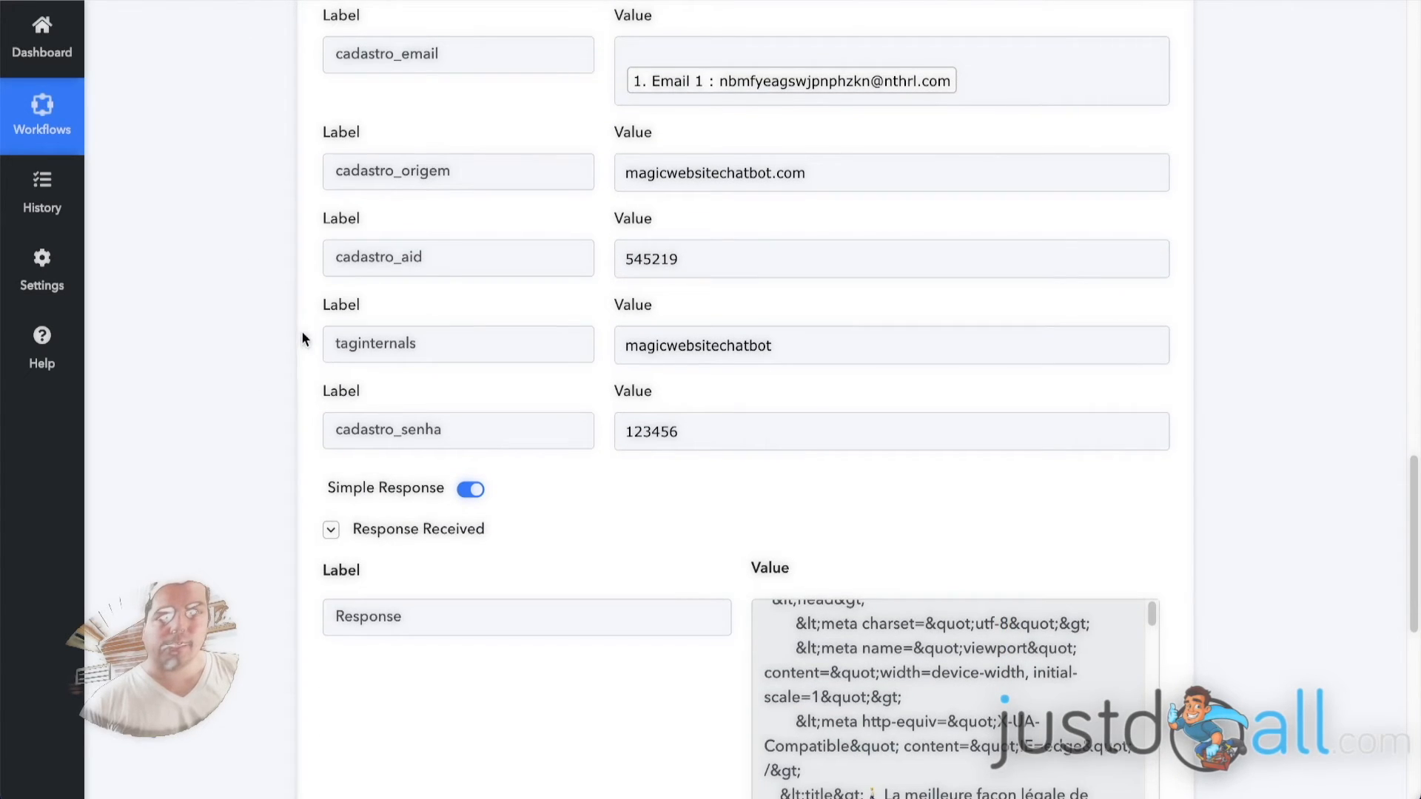
scroll(300, 347, up, 4)
scroll(252, 338, up, 9)
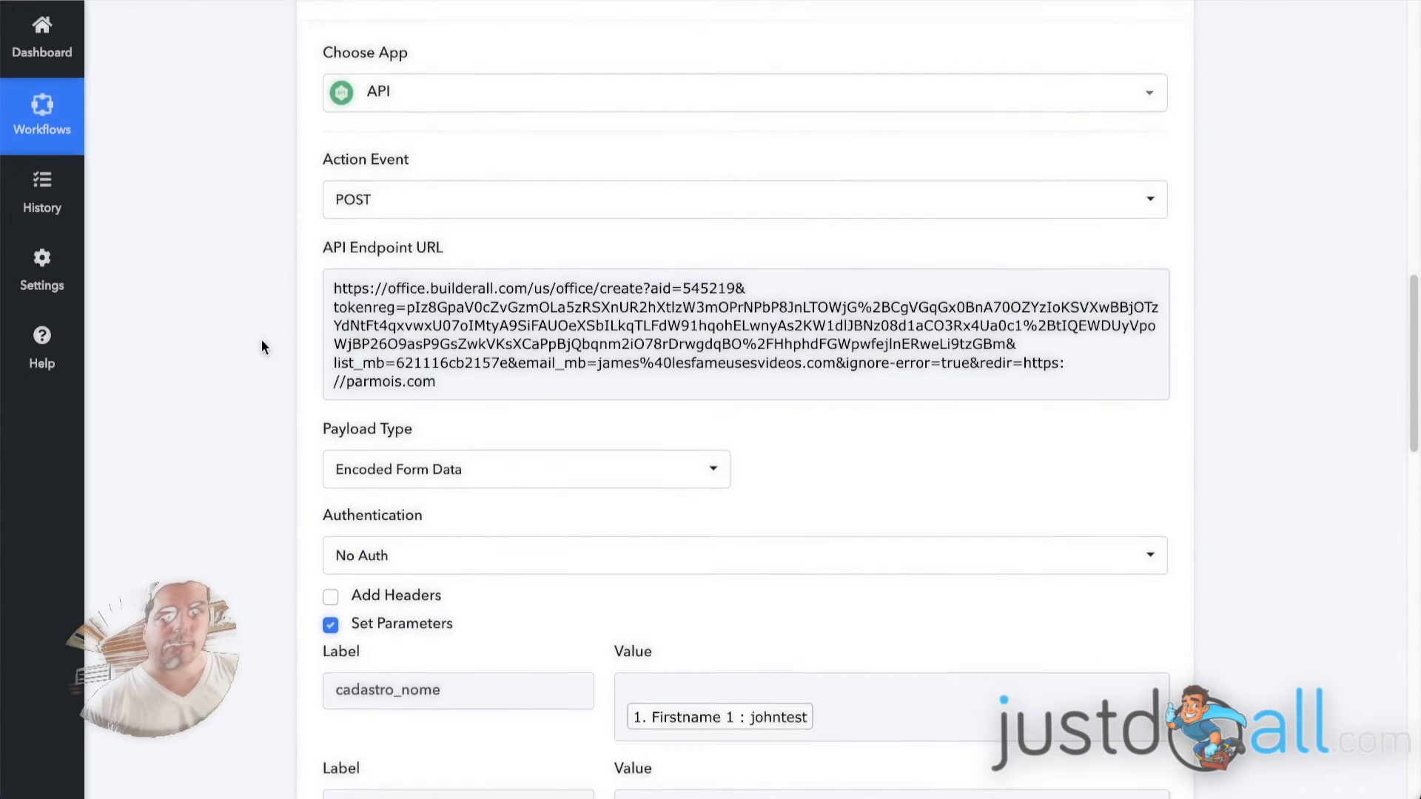
Collapse the API by Pabbly action and switch back to SiteBot to view the flow around "Send data to Webhook".
click(579, 102)
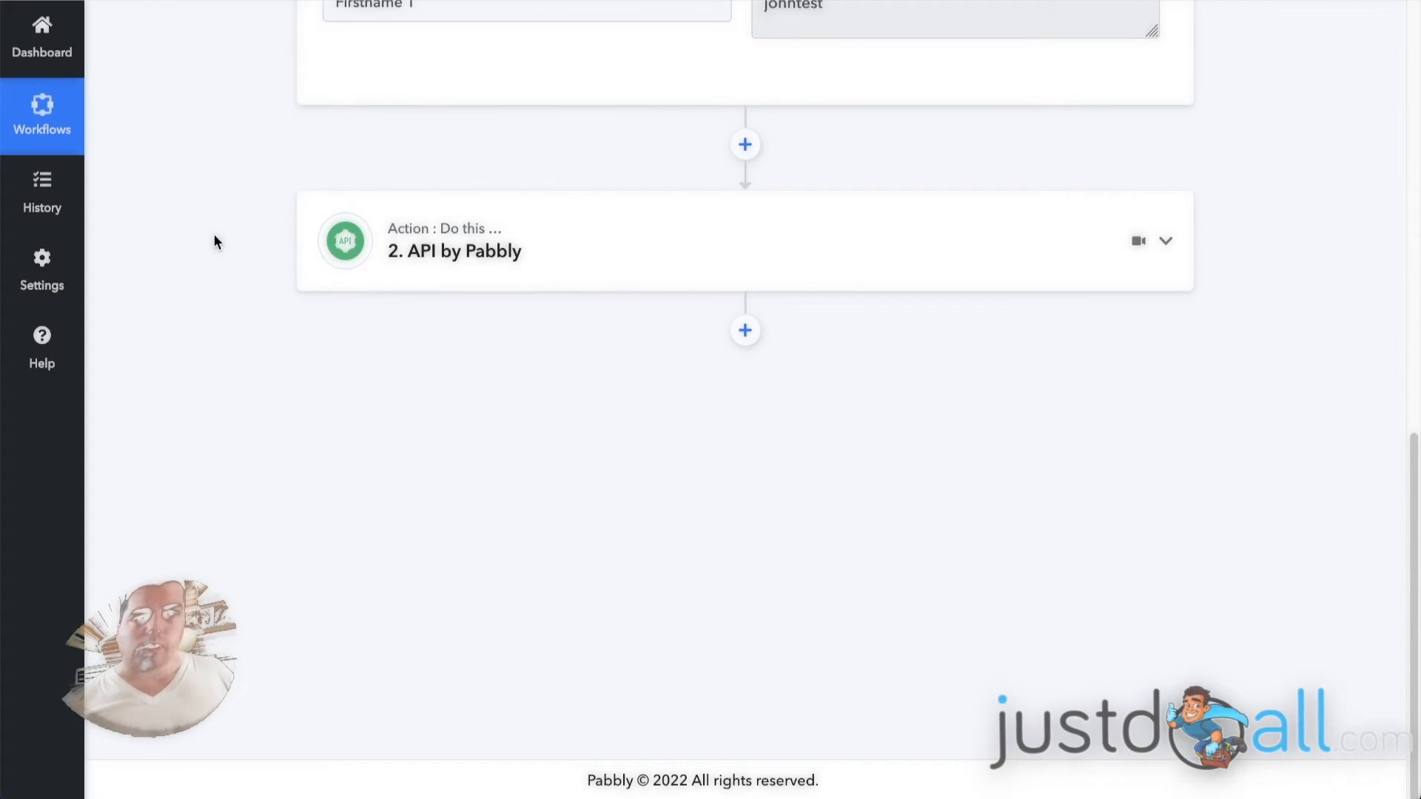
scroll(247, 242, up, 12)
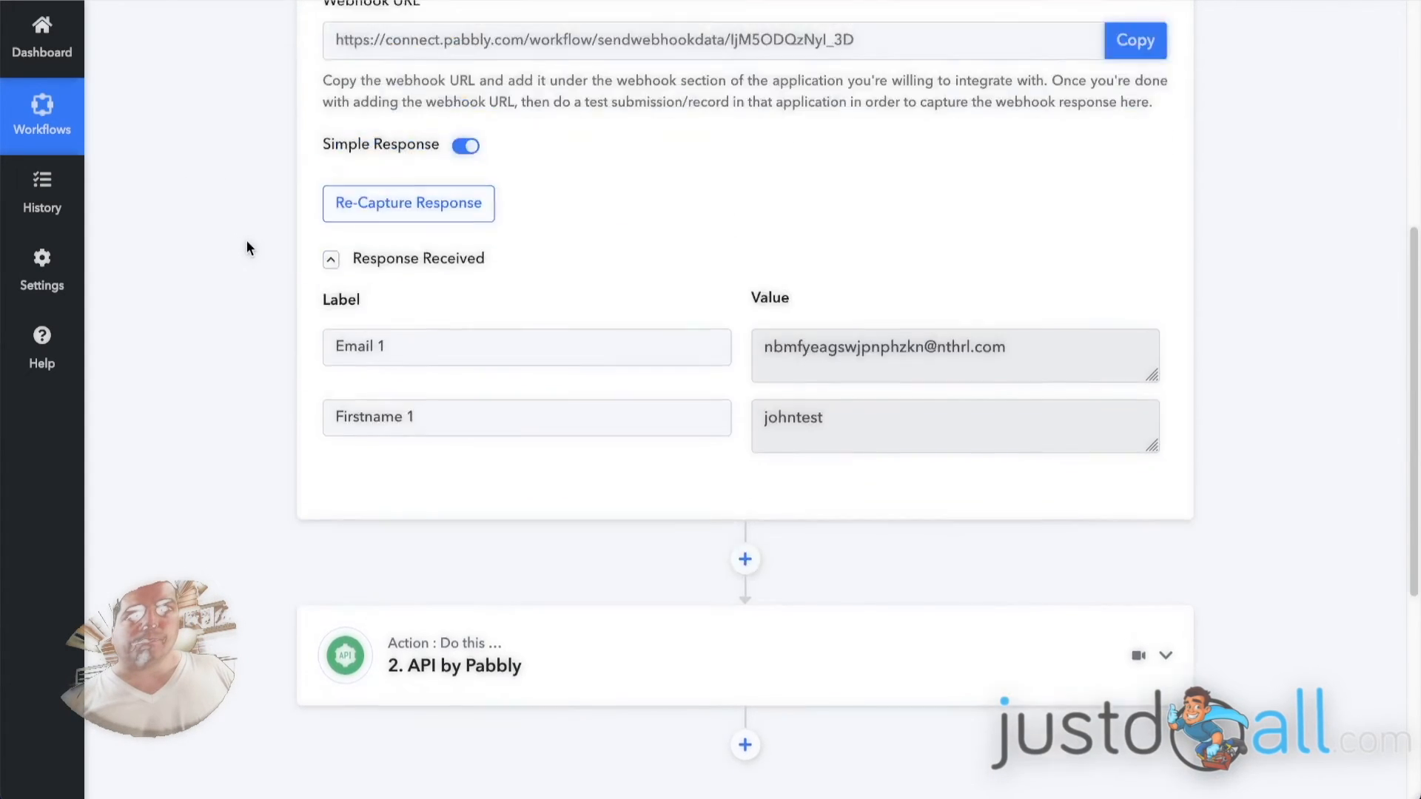
click(859, 276)
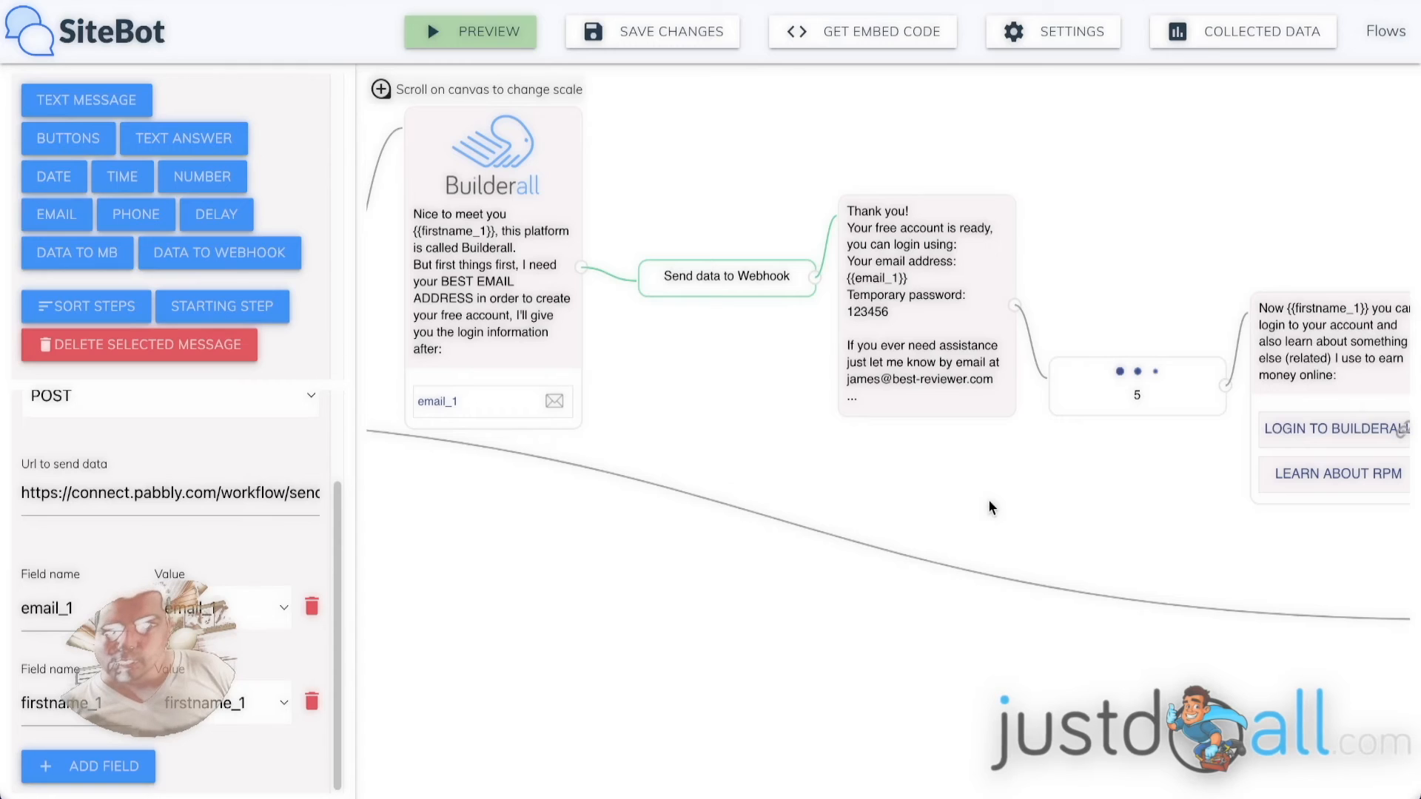
scroll(706, 390, down, 1)
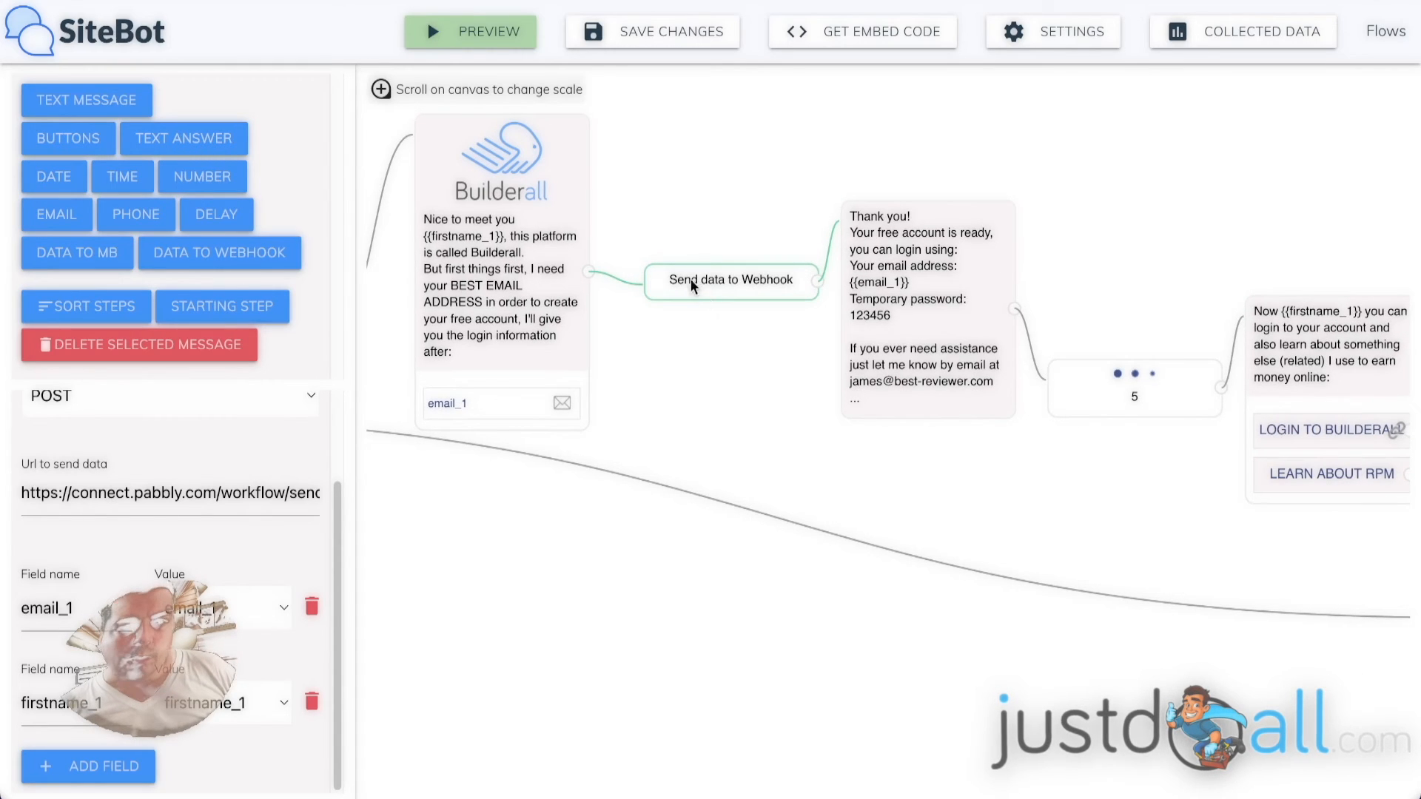